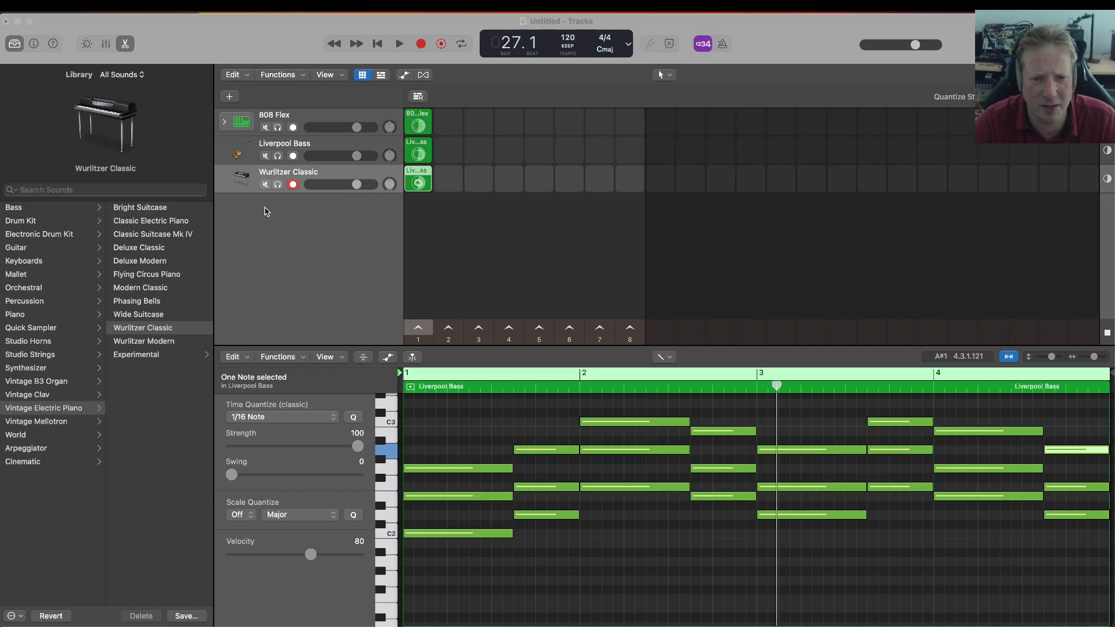
right_click(267, 211)
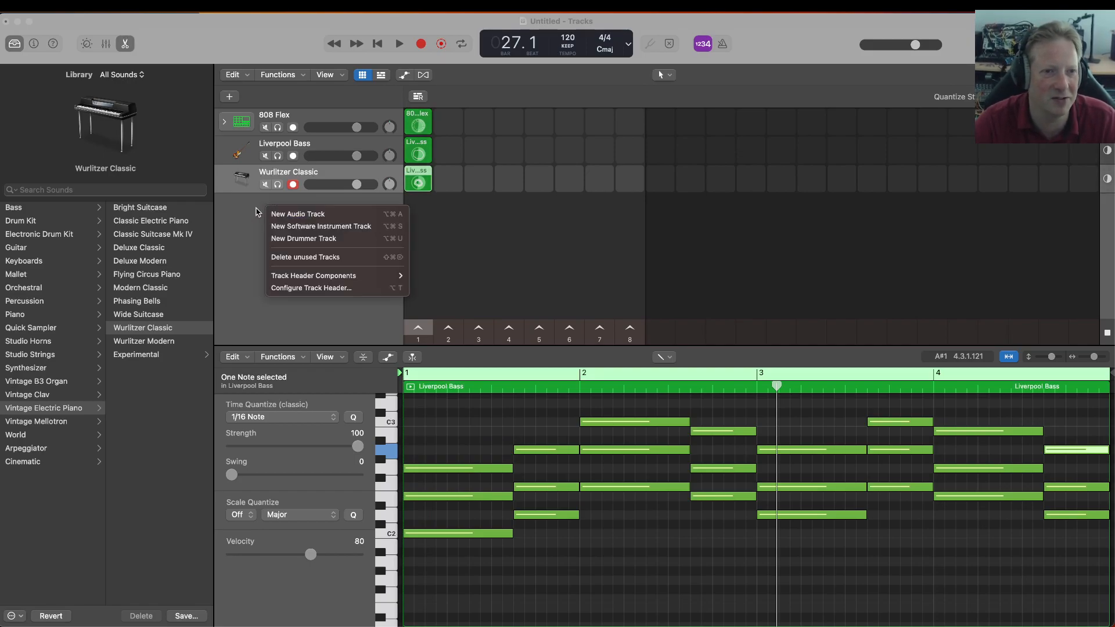
left_click(248, 213)
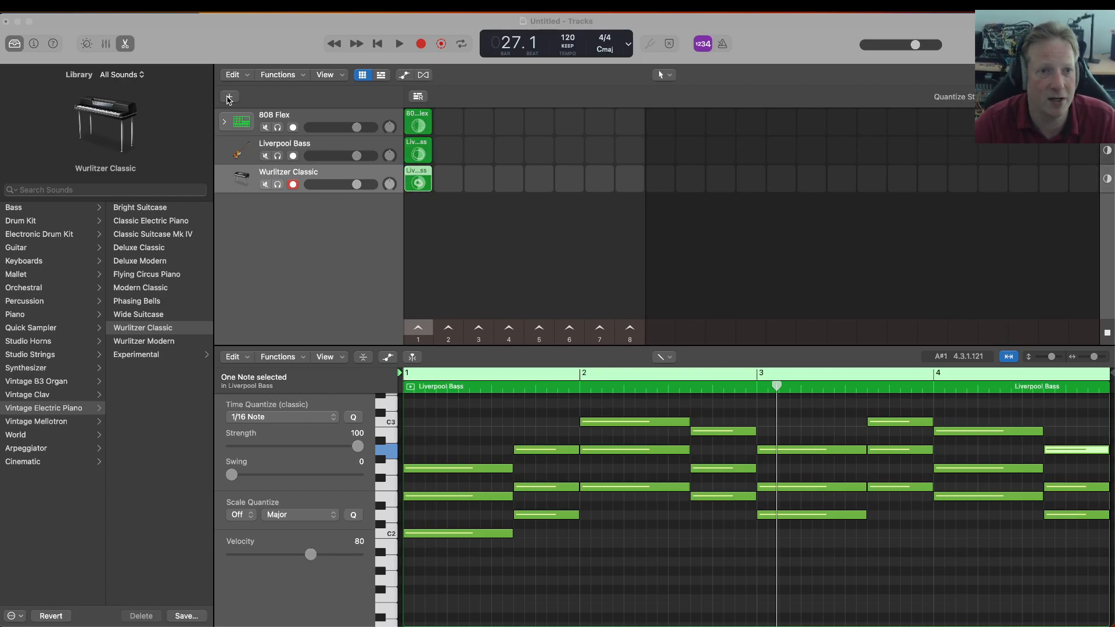
right_click(258, 214)
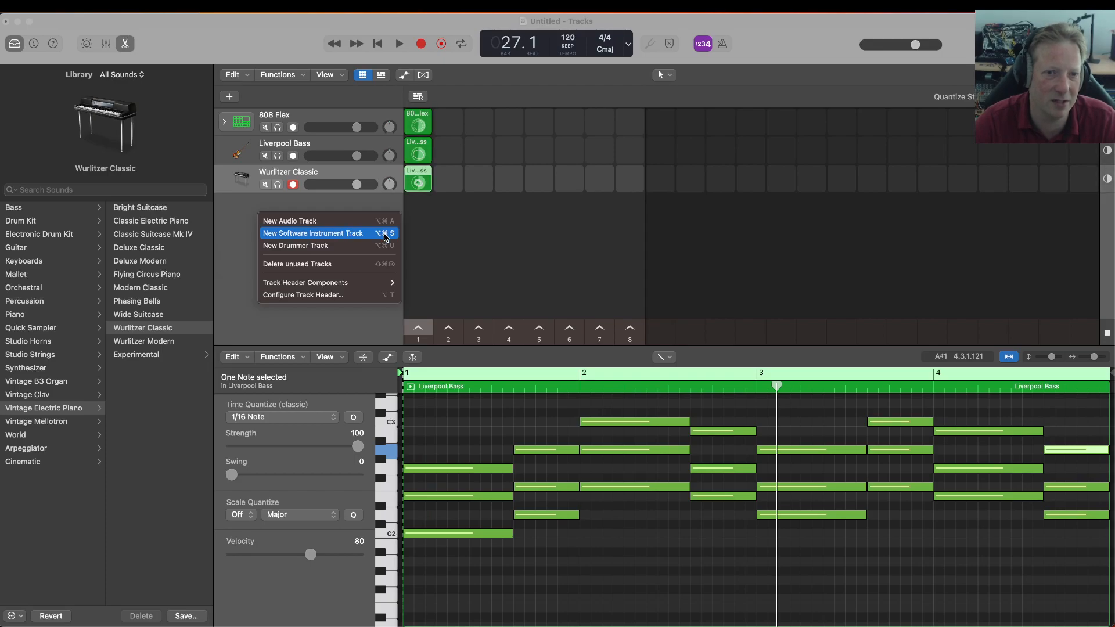
left_click(242, 232)
Step: Create one new software instrument track and browse to the Acoustic category of the Arpeggiator sounds
left_click(230, 96)
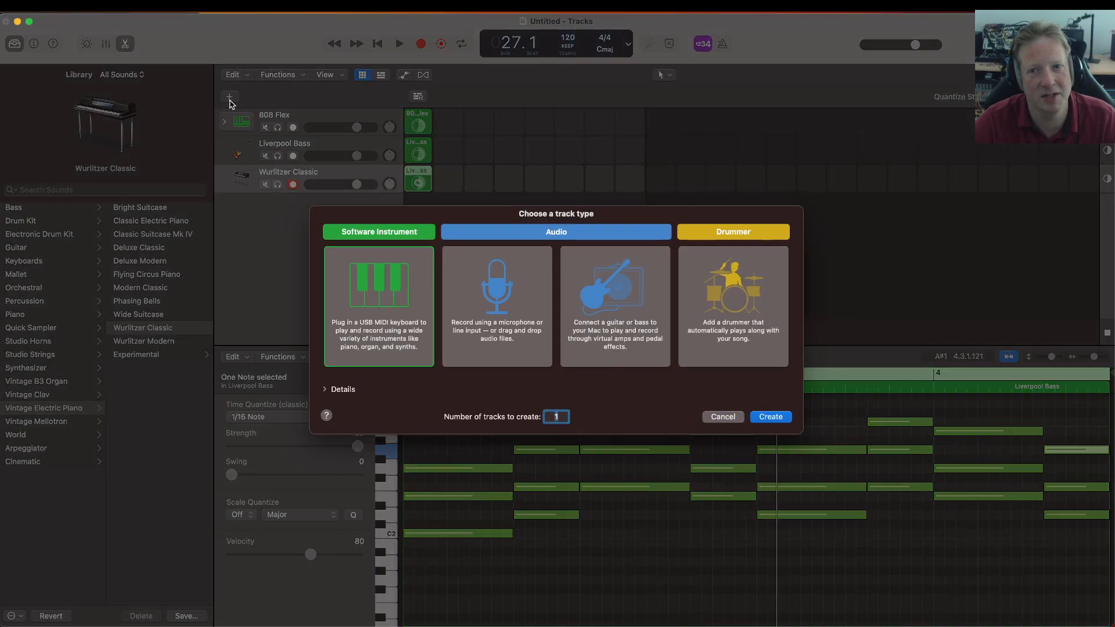
left_click(772, 419)
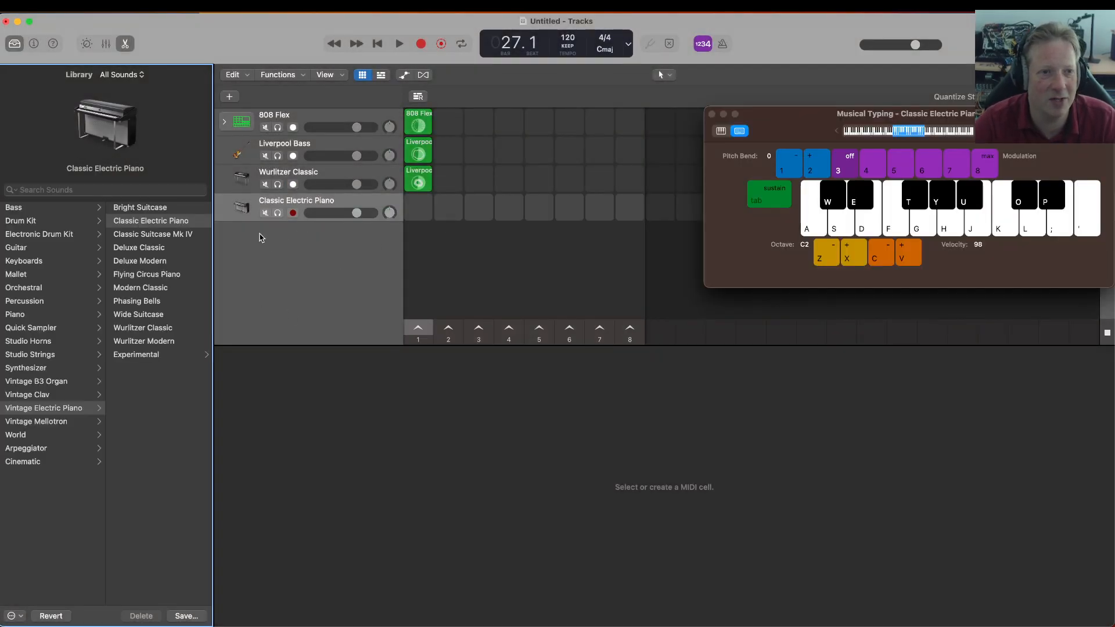
left_click(34, 448)
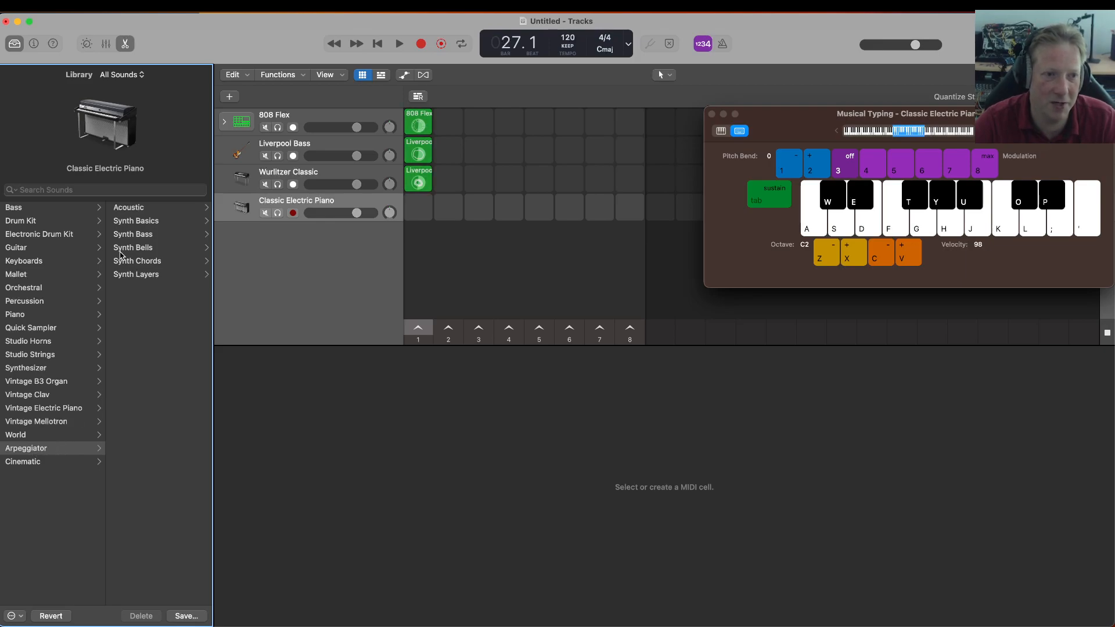
left_click(148, 208)
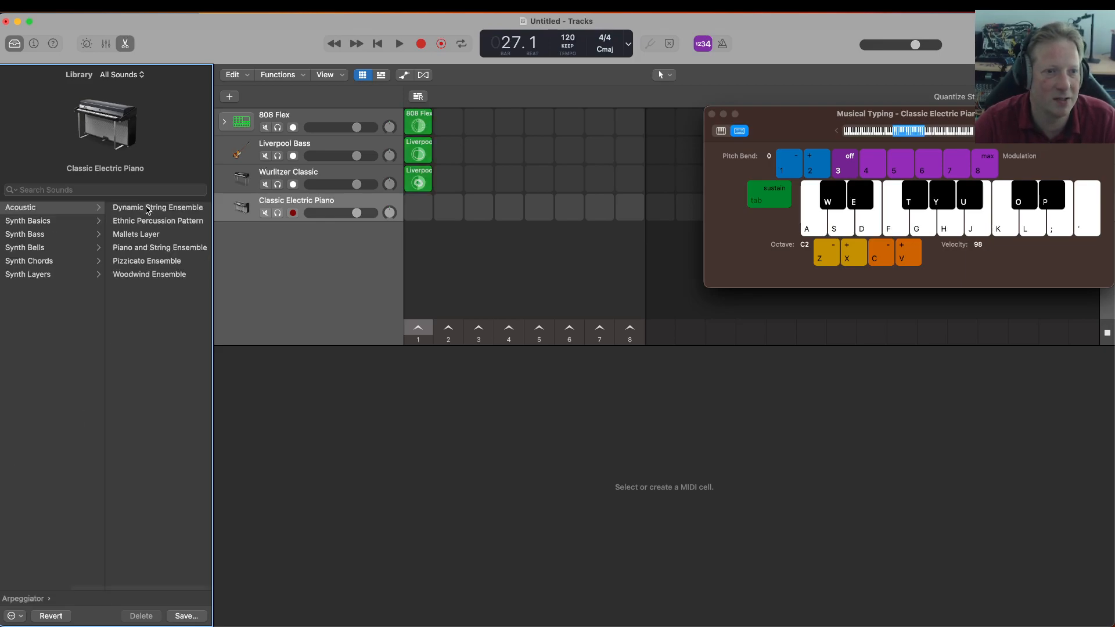
Step: Play test notes on the new track's current sound, load Dynamic String Ensemble, and audition it with a C–E–G chord
key("a")
key("d")
key("a")
key("d")
key("g")
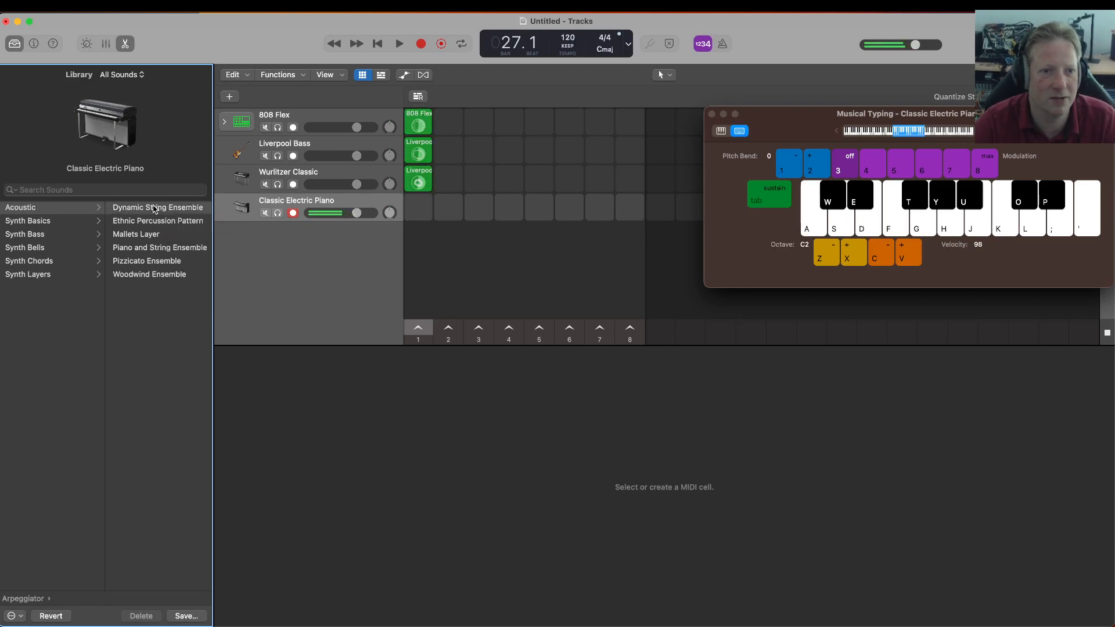
left_click(155, 208)
key("a")
key("d")
key("g")
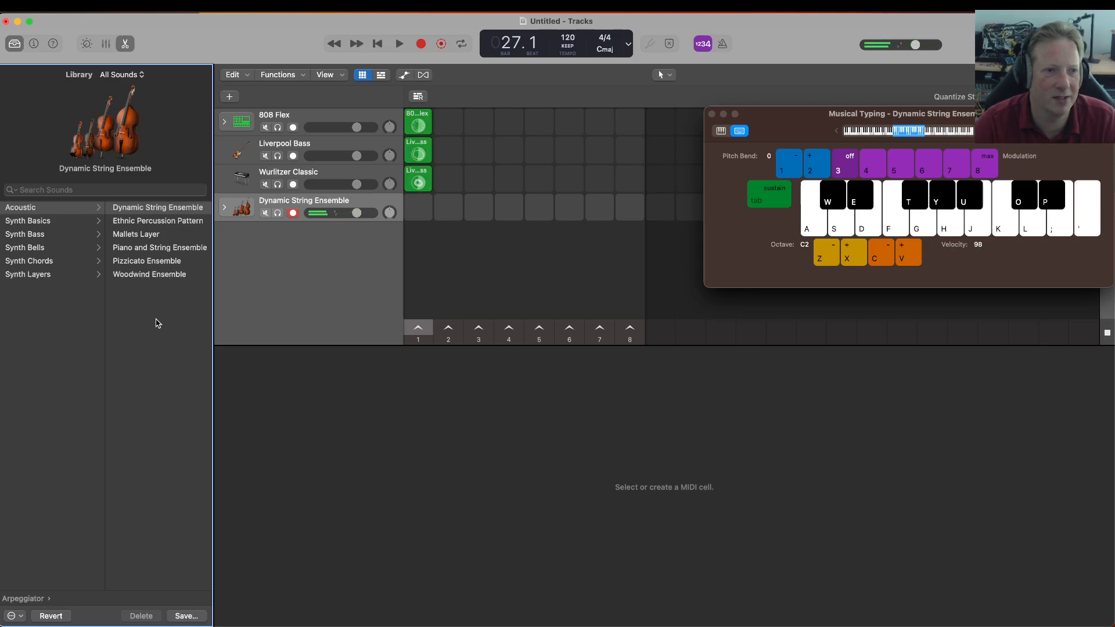
Step: Load 1970s Analog Arp from the Synth Basics arpeggiators and audition it with the notes C and E
left_click(31, 221)
left_click(144, 211)
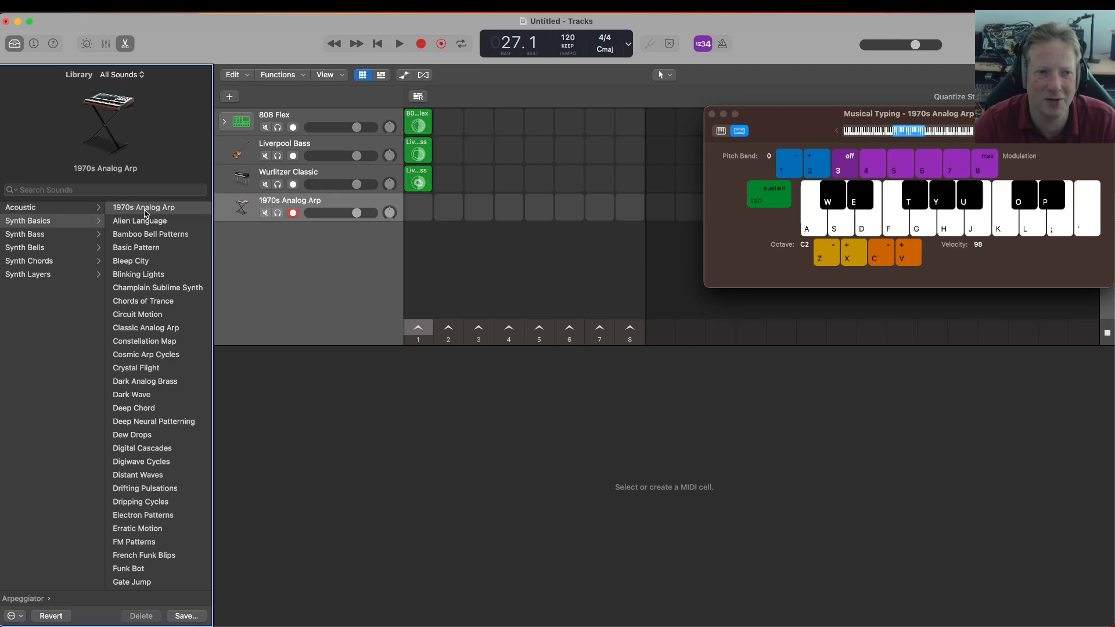
key("a")
key("d")
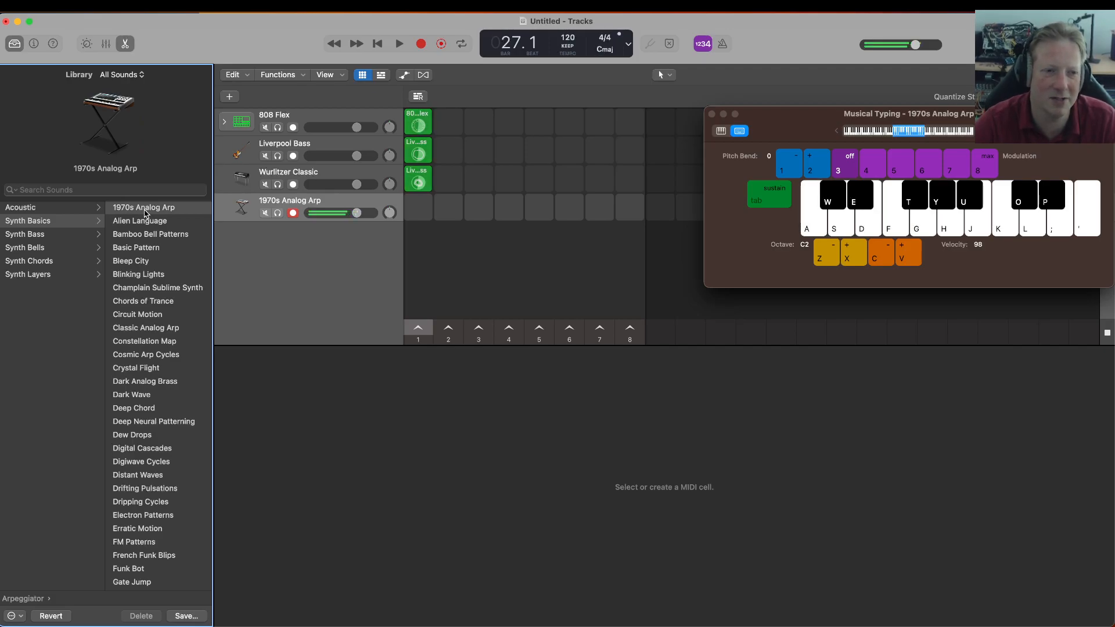
Step: Try the arpeggiator presets one after another from Alien Language through Champlain Sublime Synth on the new track
left_click(146, 224)
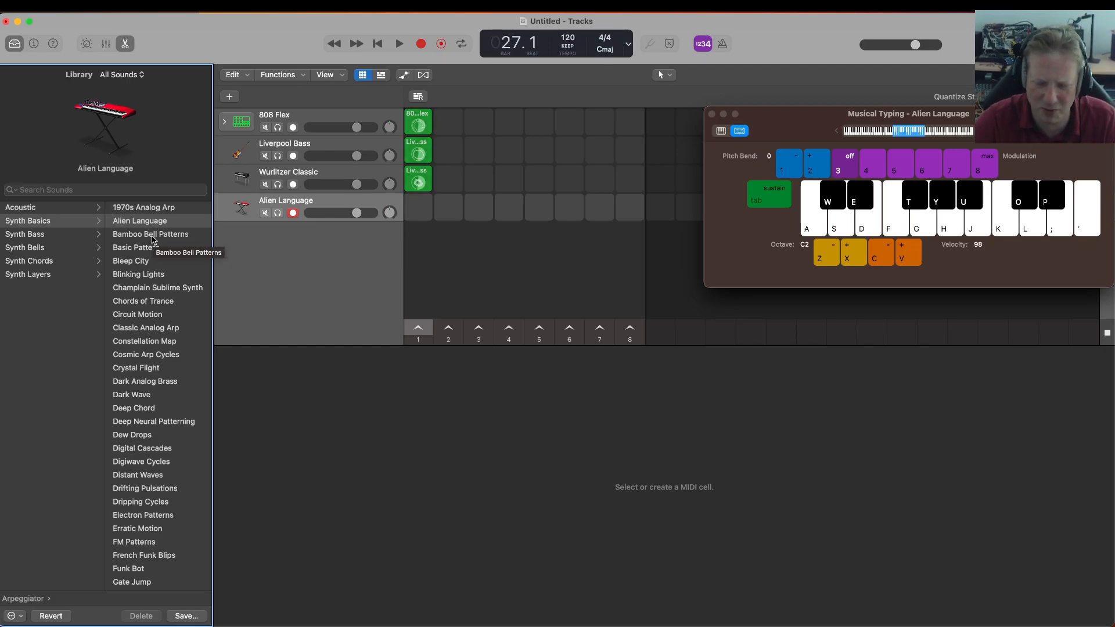
left_click(153, 236)
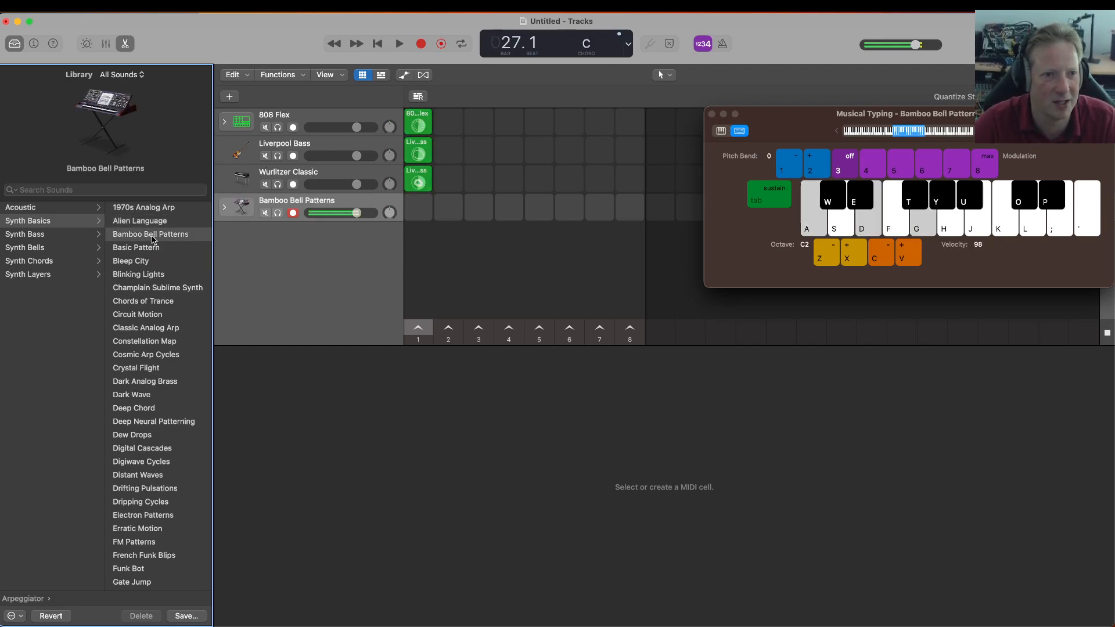
left_click(154, 250)
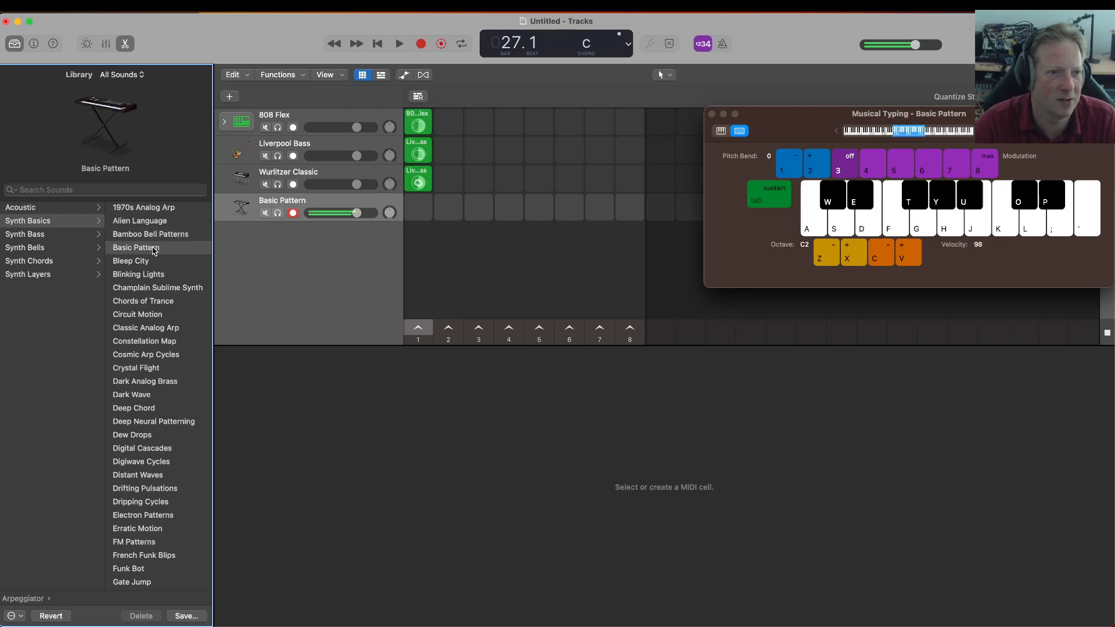
left_click(151, 265)
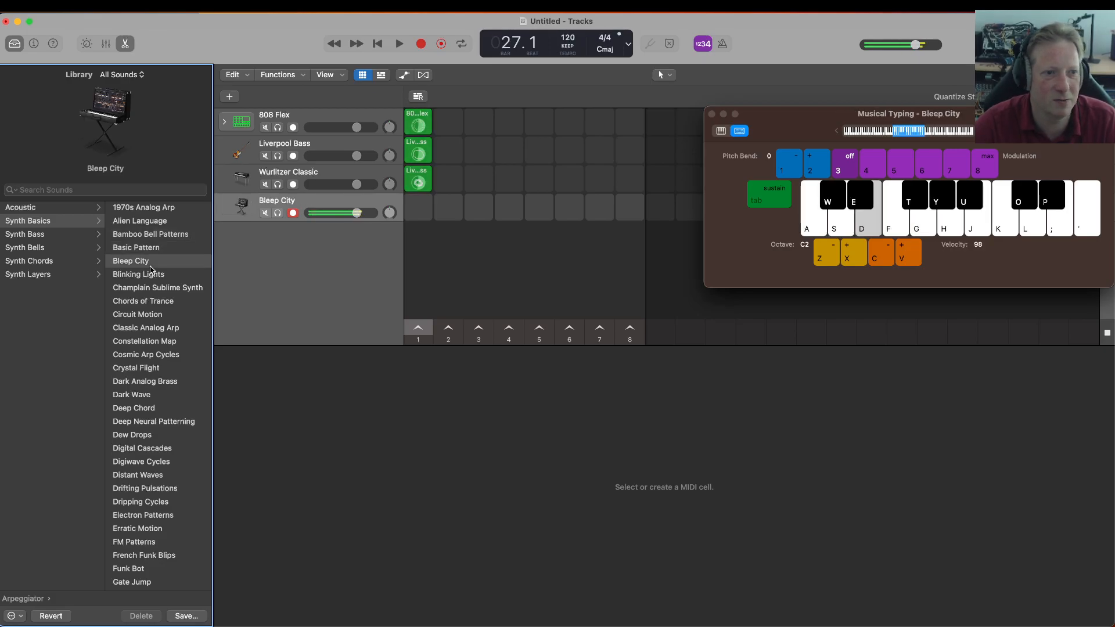
left_click(150, 277)
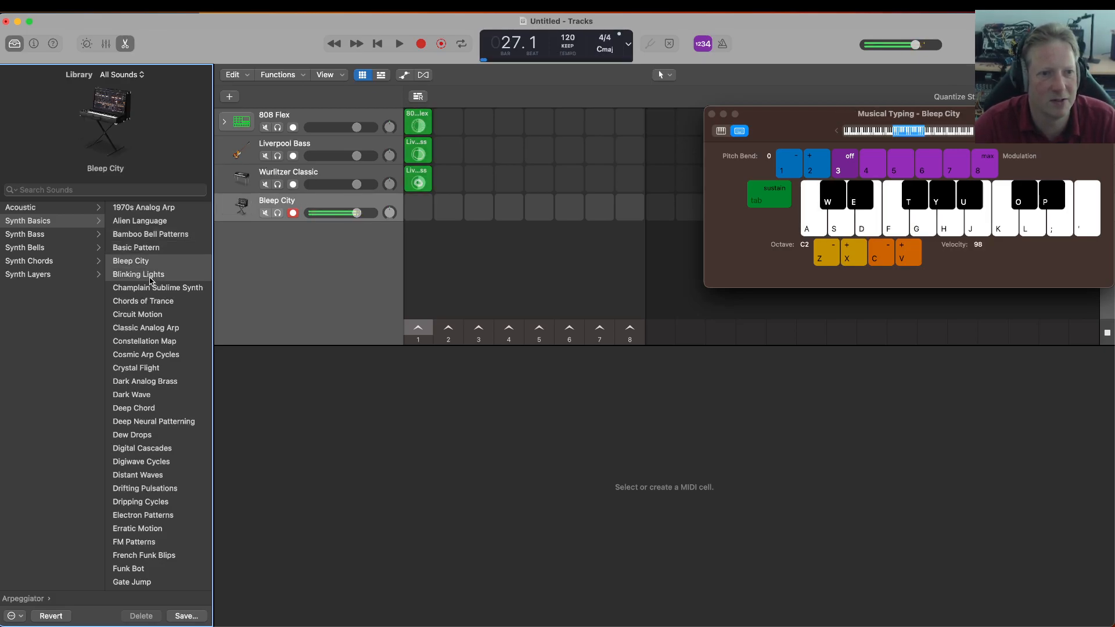
left_click(152, 291)
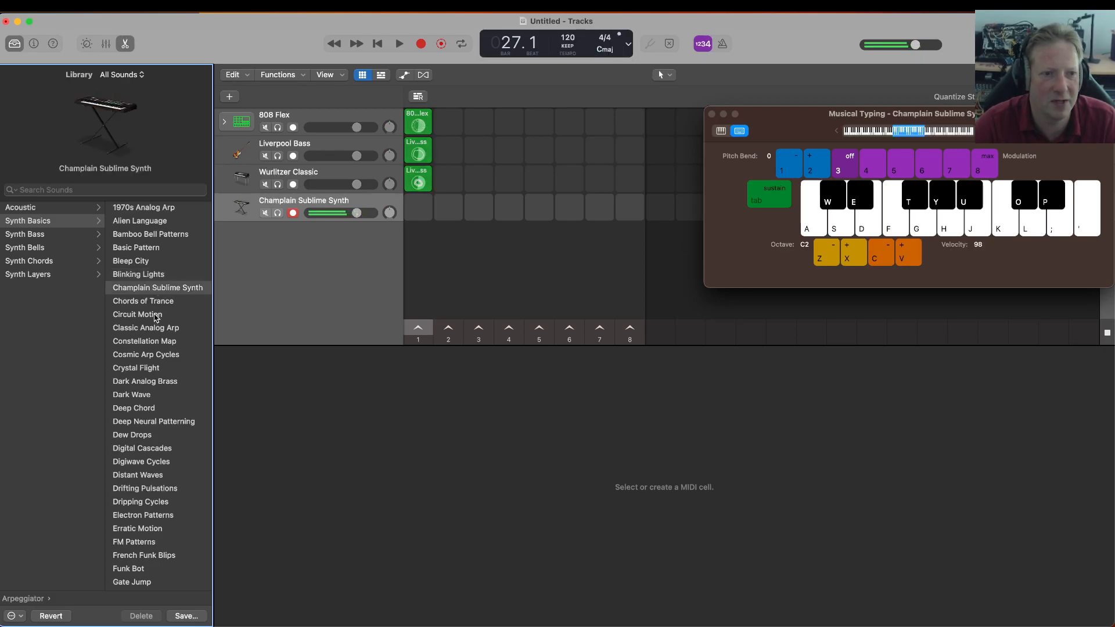
Step: Load the Chords of Trance preset and audition it with a C–E–G chord
left_click(156, 306)
key("a")
key("d")
key("g")
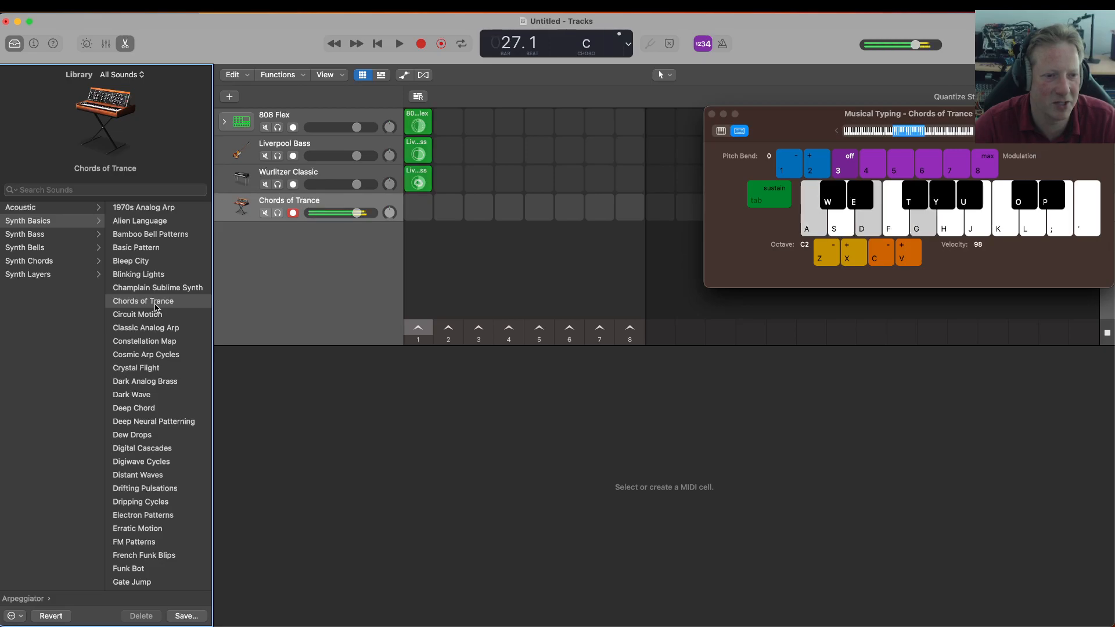
Step: Load the Electron Patterns preset and audition it with a C–E–G chord
left_click(151, 518)
key("a")
key("d")
key("g")
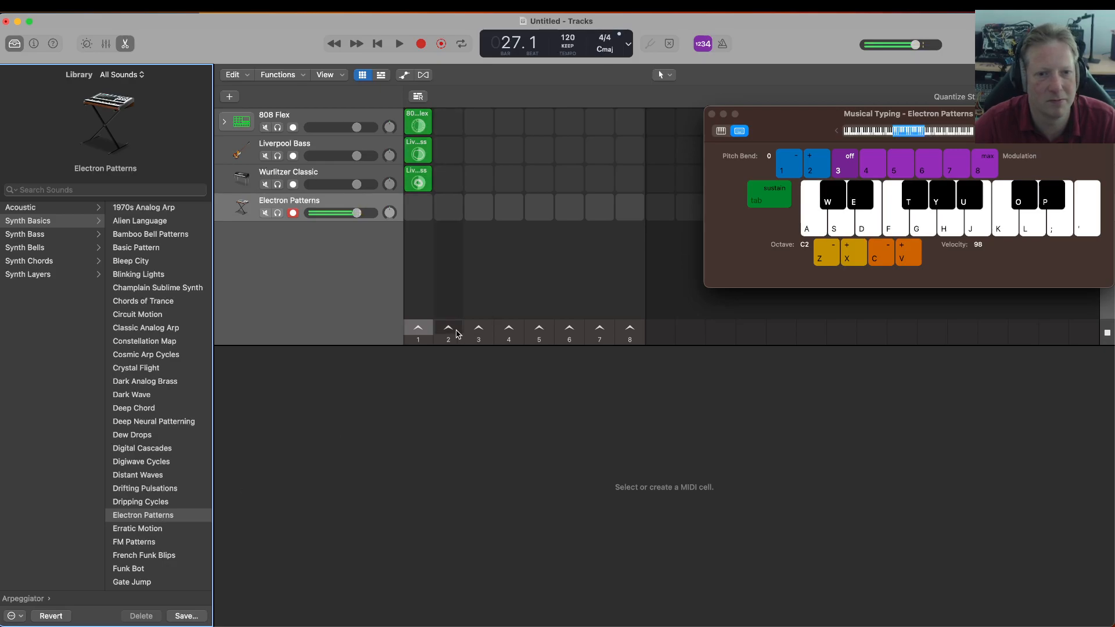
Step: Start scene 1 and play C–E–G chords with the arpeggiator sound over the running loops
left_click(424, 336)
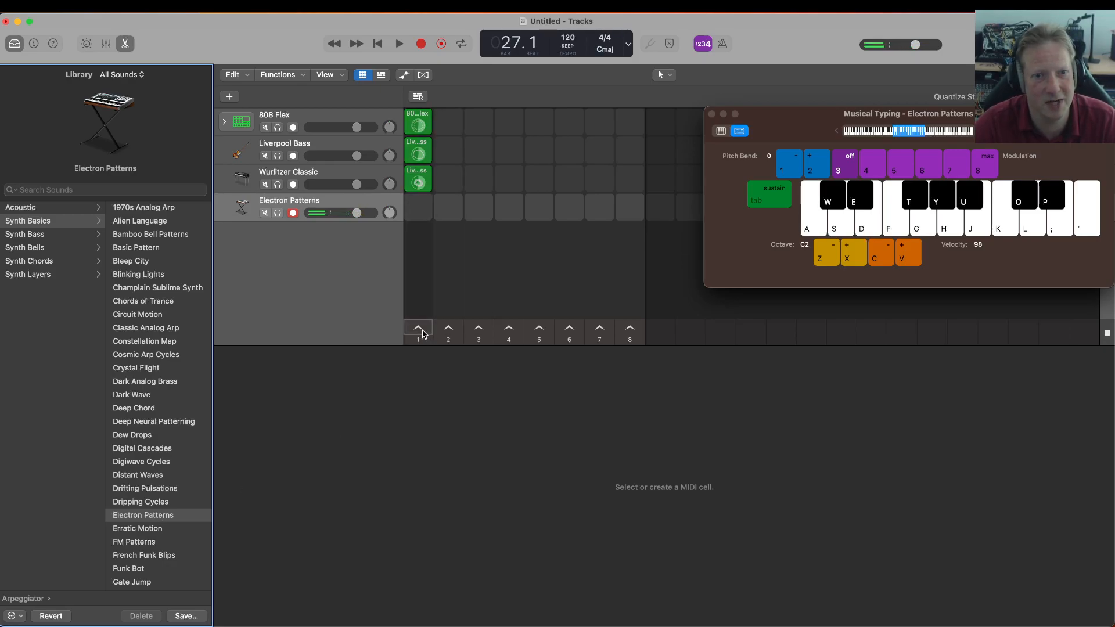
key("a")
key("d")
key("g")
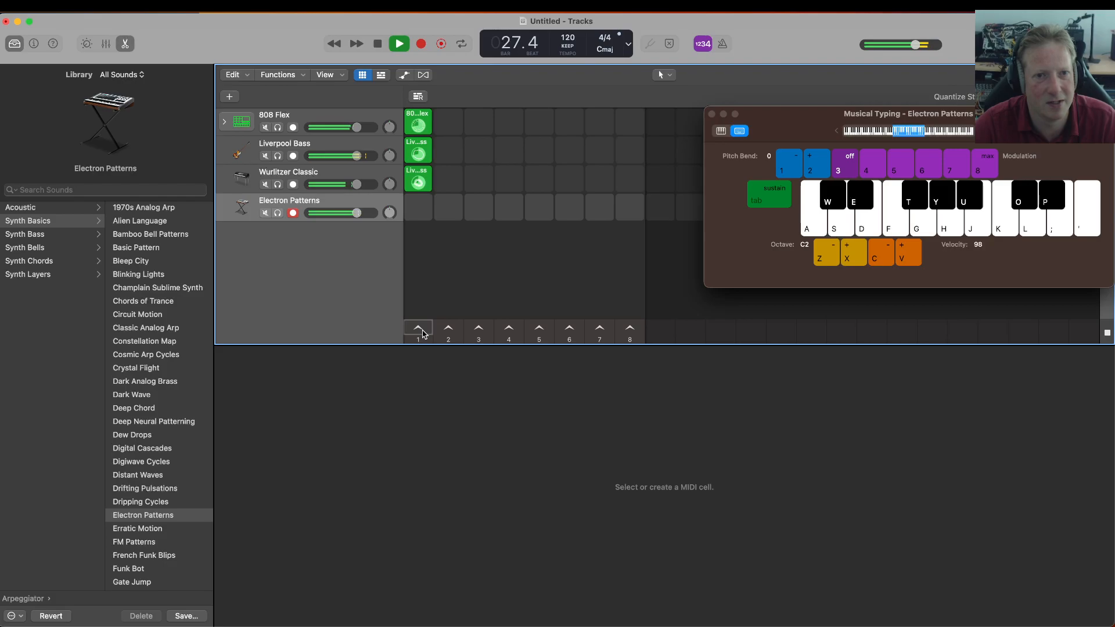
key("a")
key("d")
key("g")
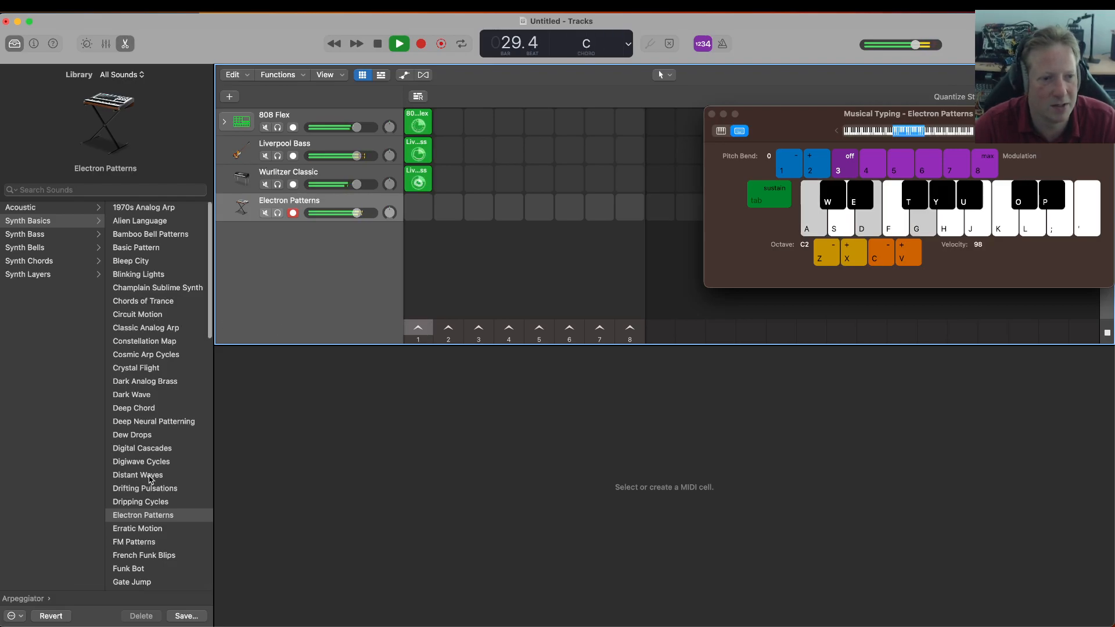
Step: Load the FM Patterns preset on the new track, try it over the running loops with C and E, and stop playback
left_click(151, 546)
key("a")
key("d")
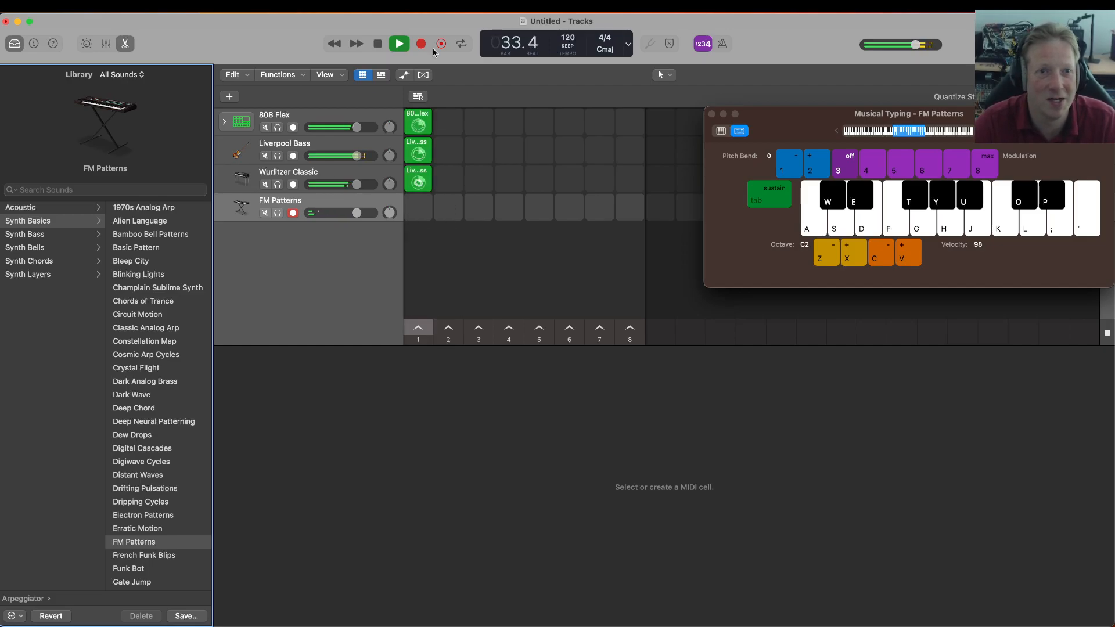
left_click(378, 44)
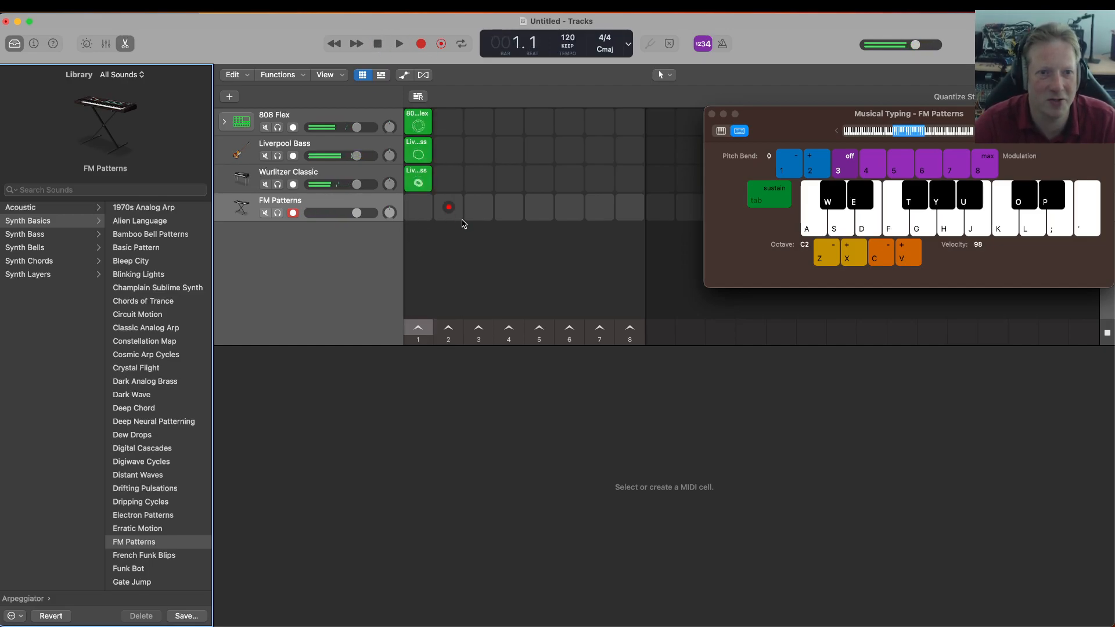
Step: Copy the Wurlitzer Classic cell in scene 1 and paste it into the FM Patterns track's cell in the same scene
right_click(418, 174)
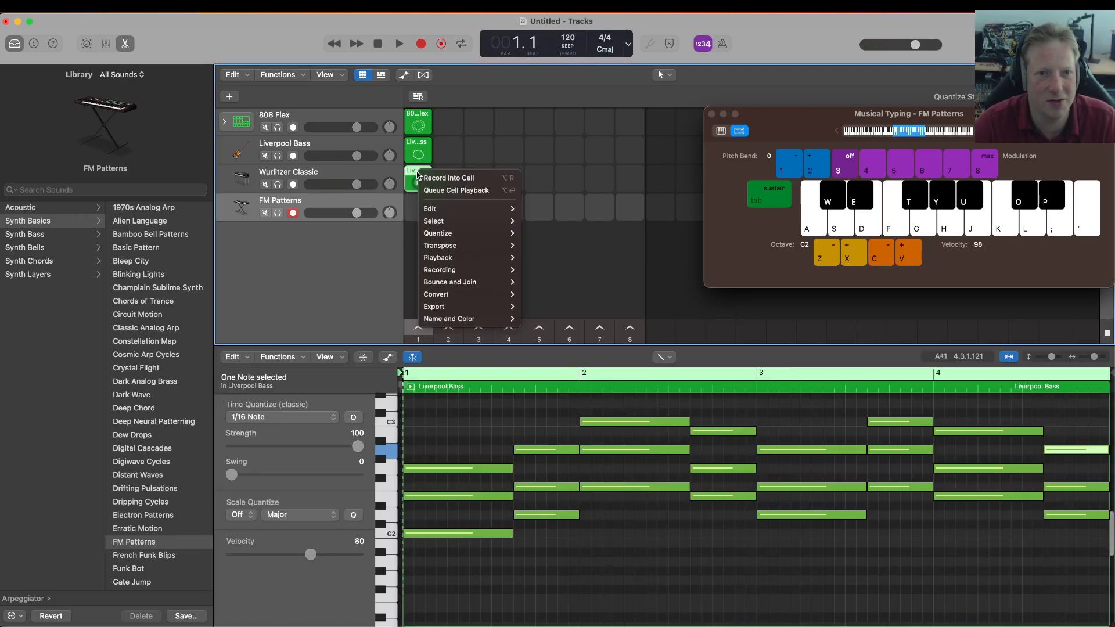
mouse_move(452, 208)
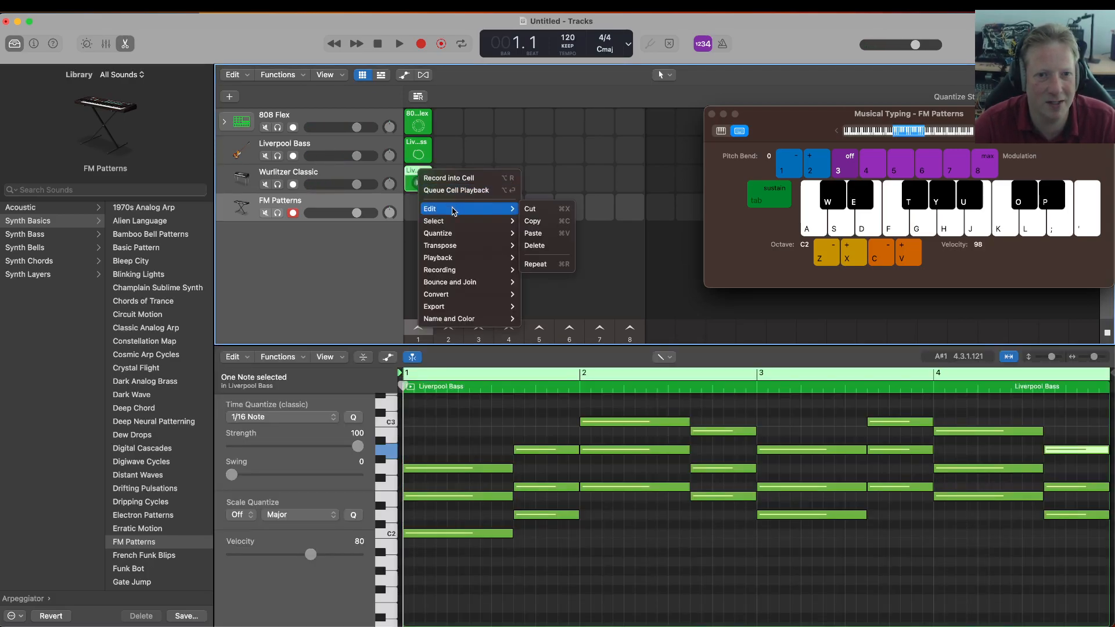
left_click(540, 224)
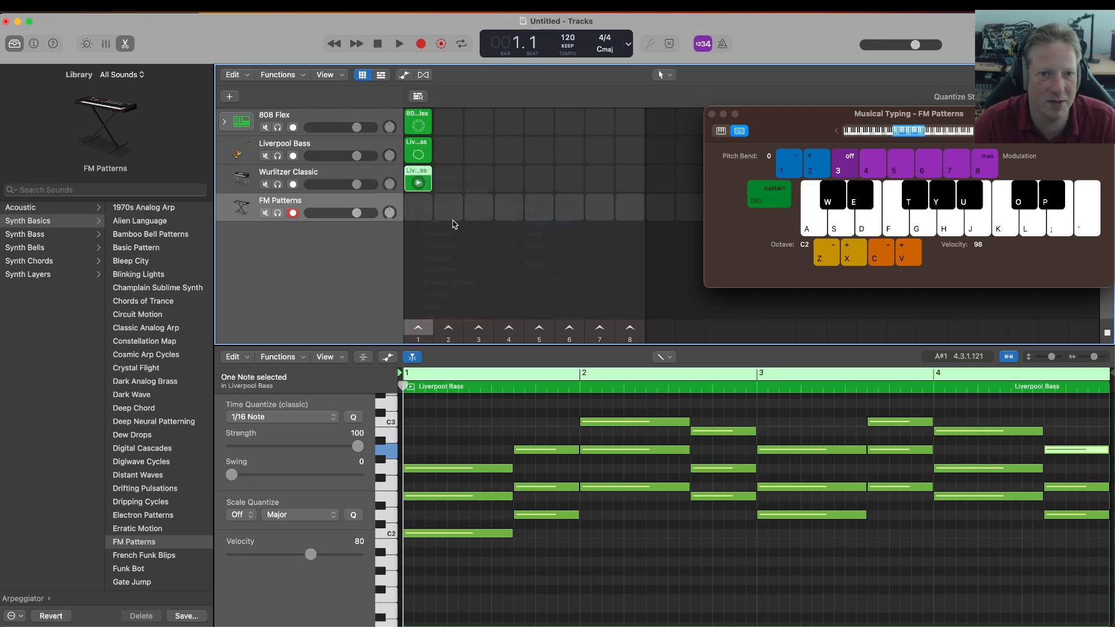
right_click(410, 203)
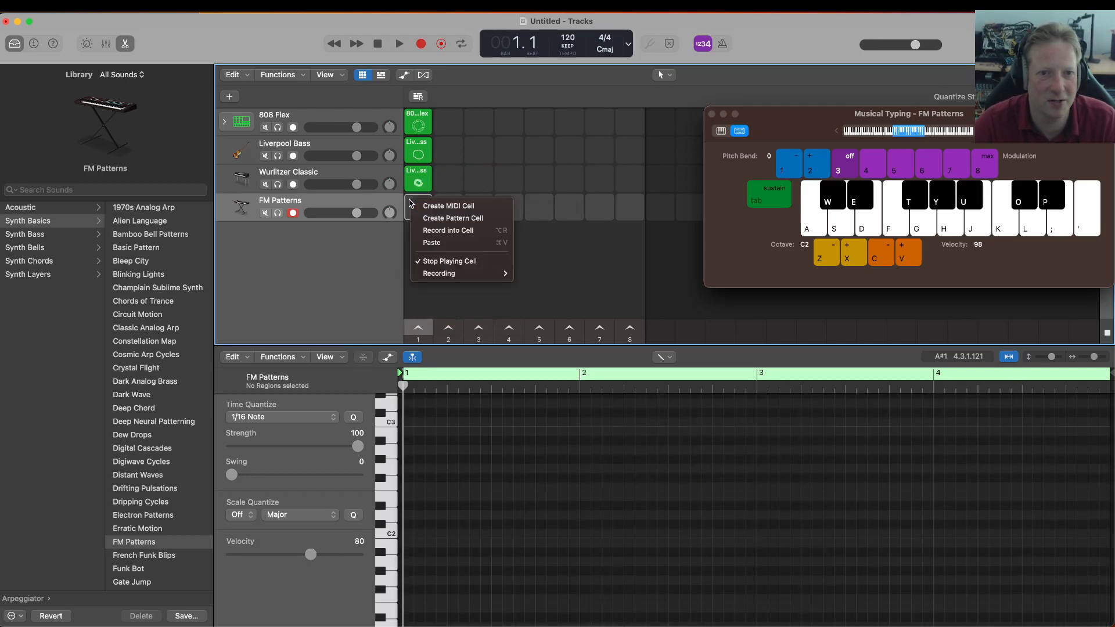
left_click(481, 242)
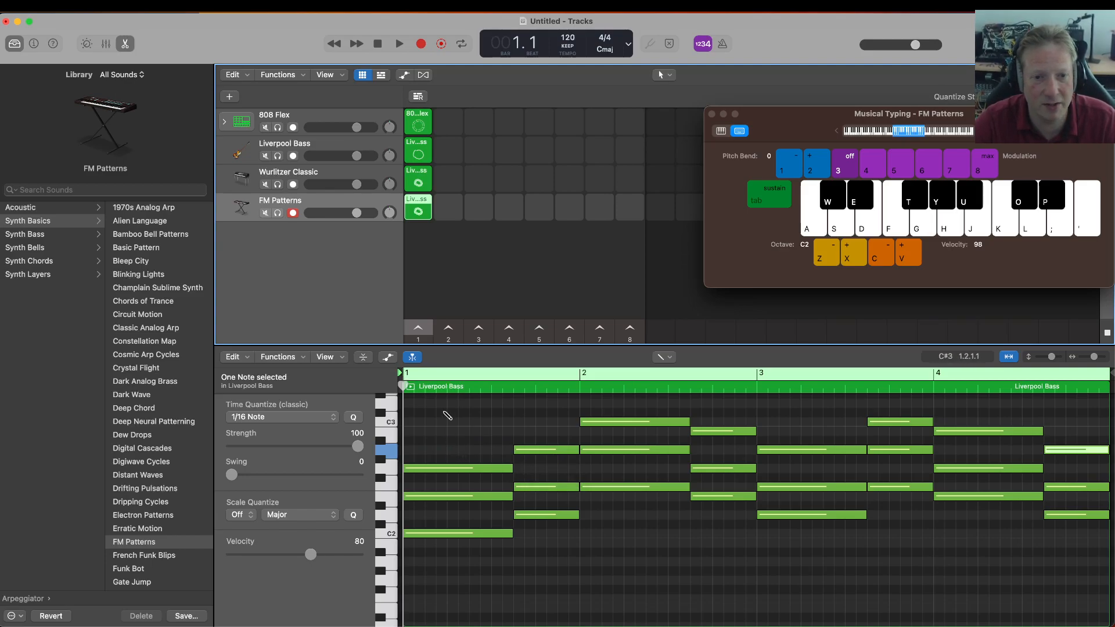
Step: Switch the piano roll to the Pointer Tool, select all notes of the pasted cell, and move them up one octave from C2 to C3
left_click(669, 357)
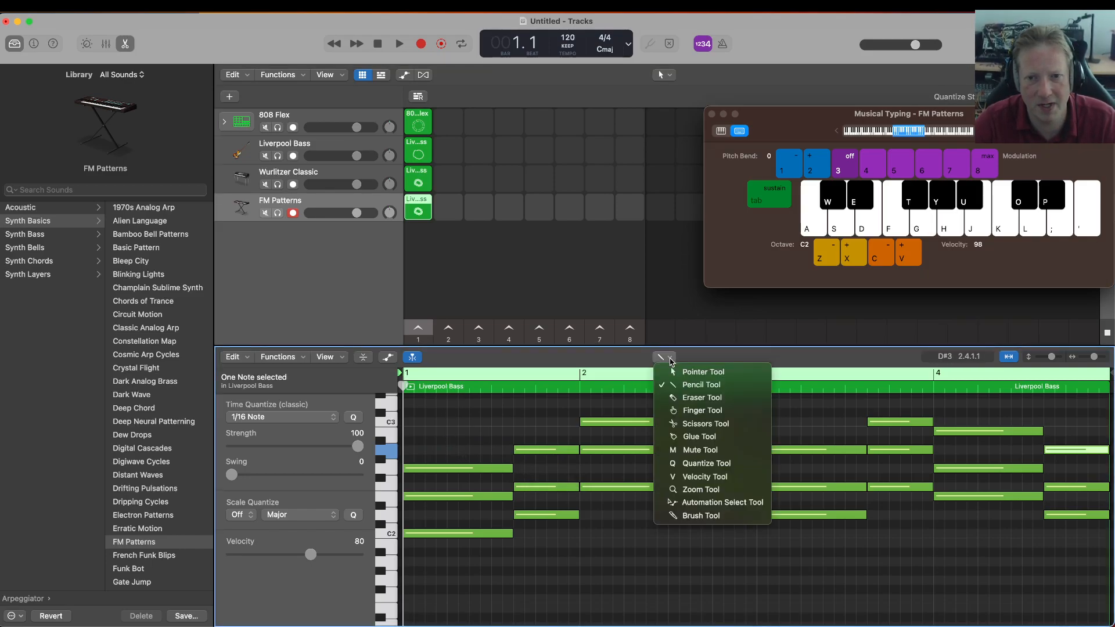
left_click(682, 372)
left_click(441, 411)
left_click_drag(441, 411, 1060, 584)
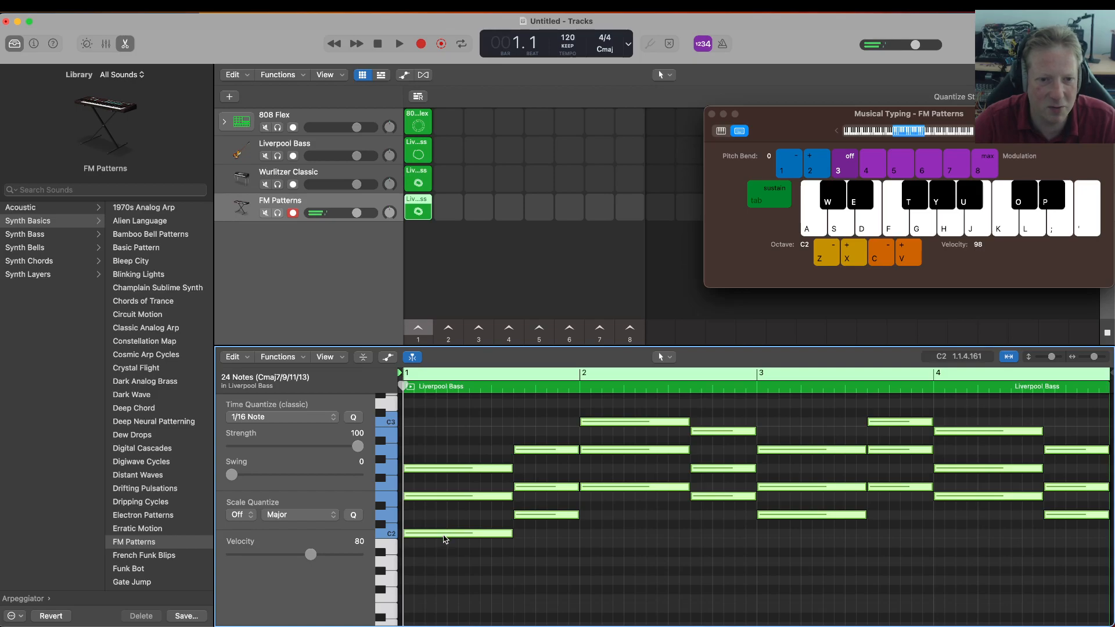
left_click_drag(445, 539, 448, 425)
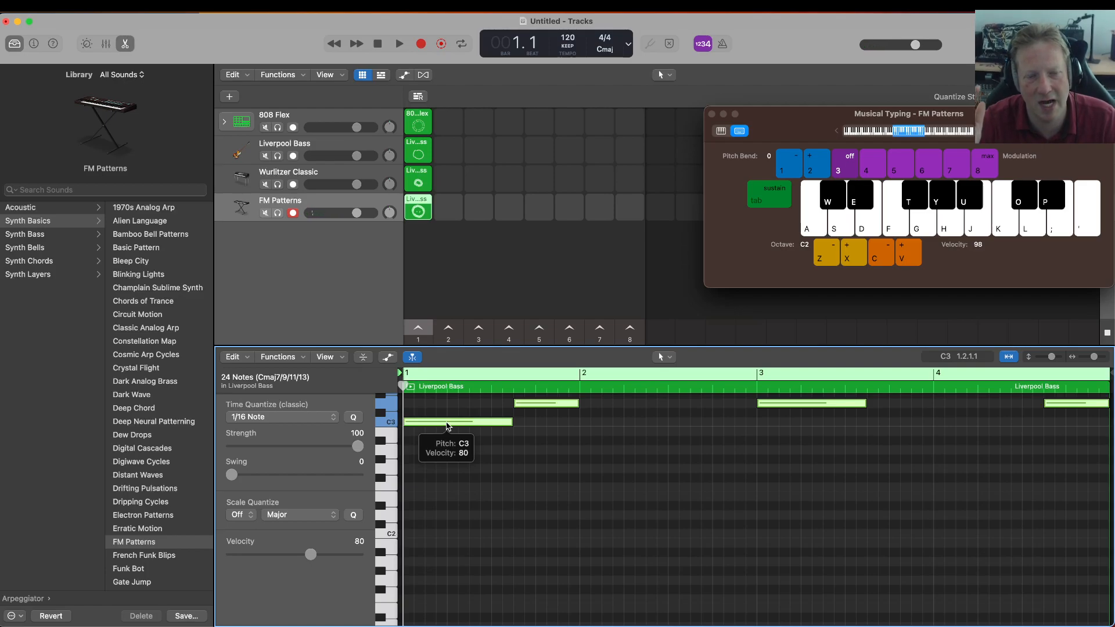
scroll(592, 468, "up", 5)
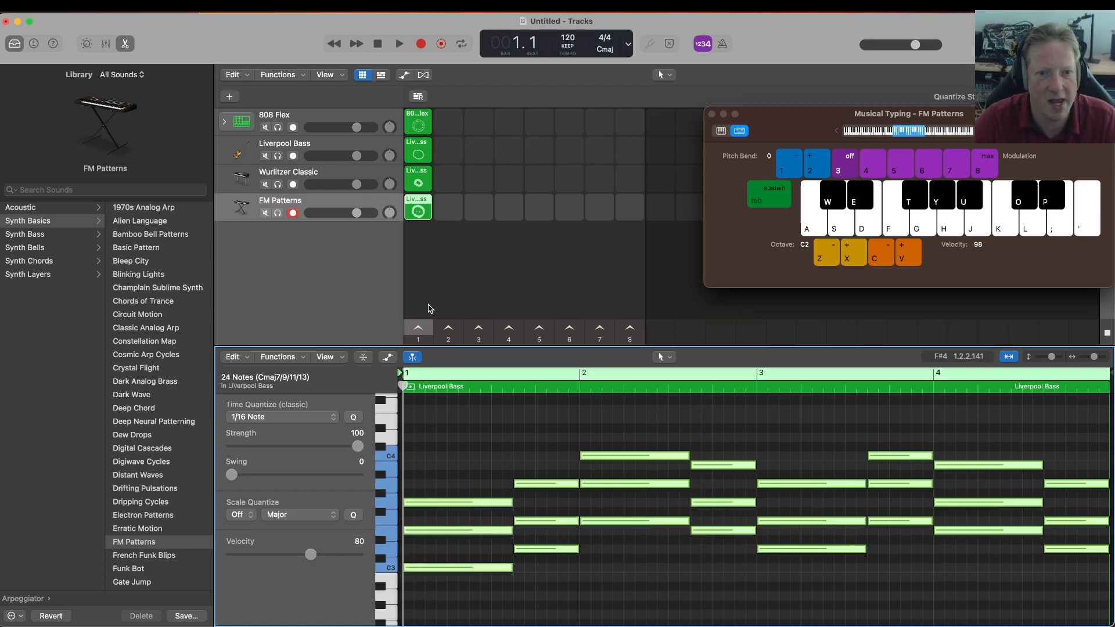
Step: Play scene 1 to hear the transposed arpeggio with the other loops, and stop playback
left_click(416, 331)
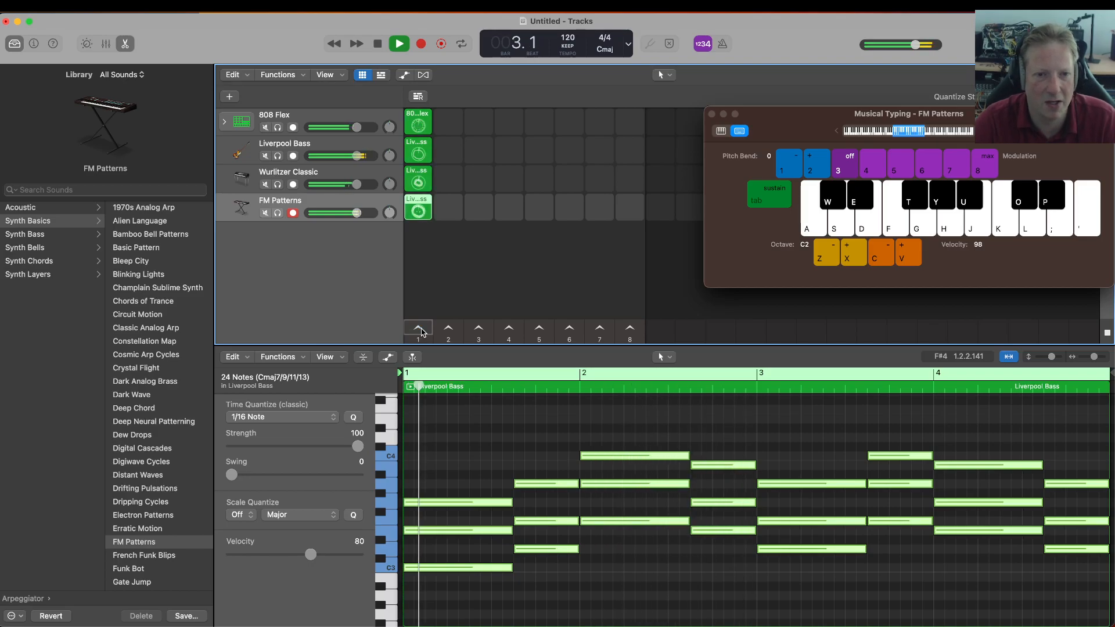
left_click(399, 43)
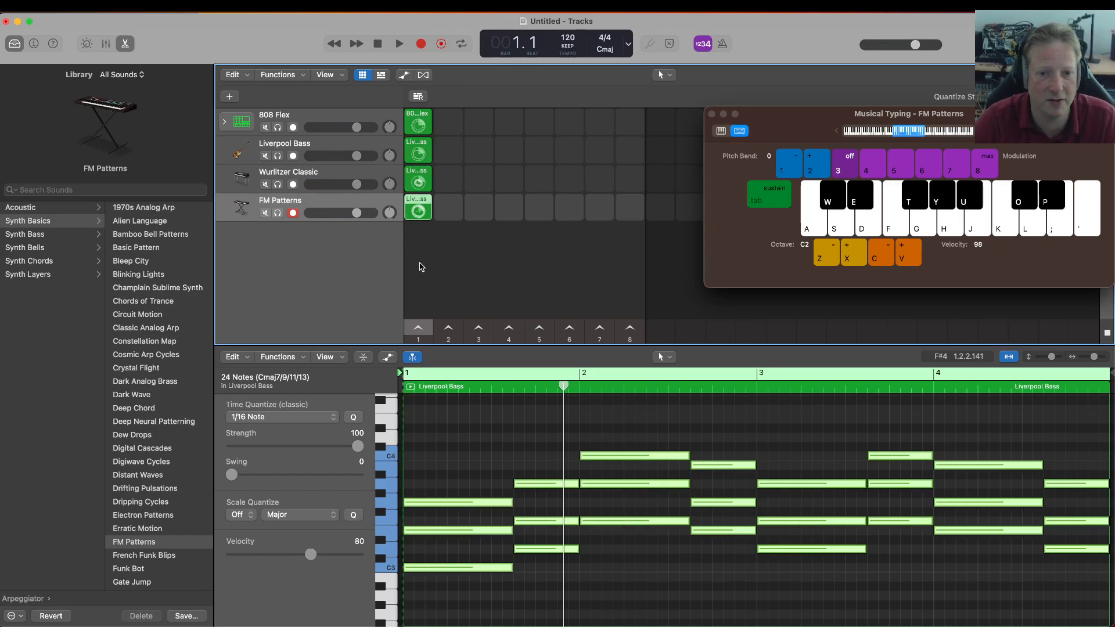
Step: Play the loops, lower the FM Patterns volume well down and the Liverpool Bass volume slightly, and stop playback
left_click(399, 44)
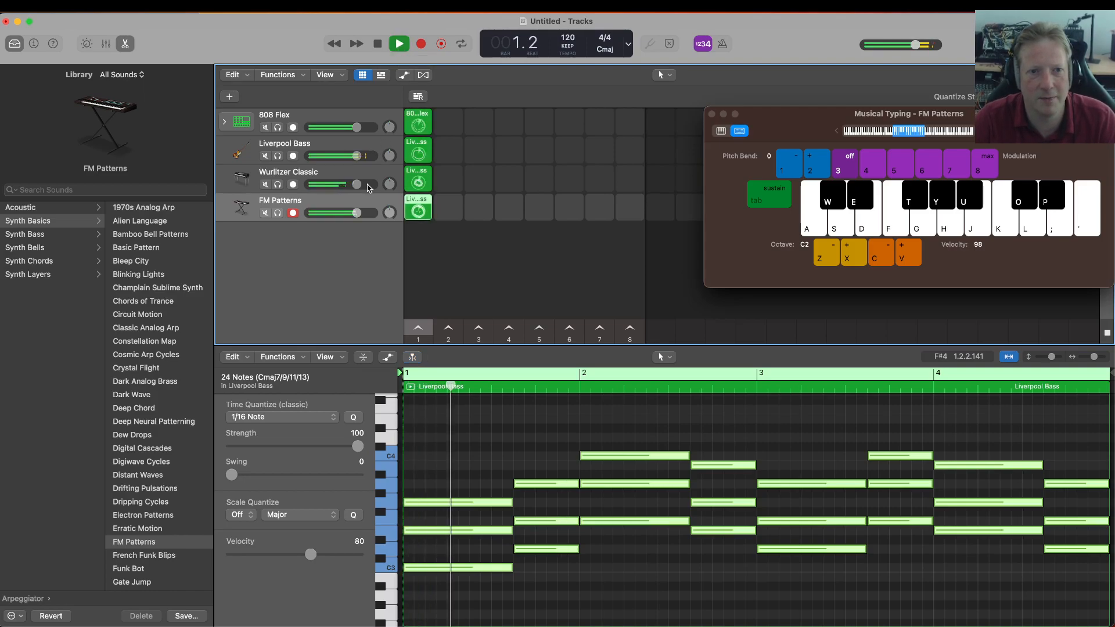
left_click_drag(357, 212, 324, 212)
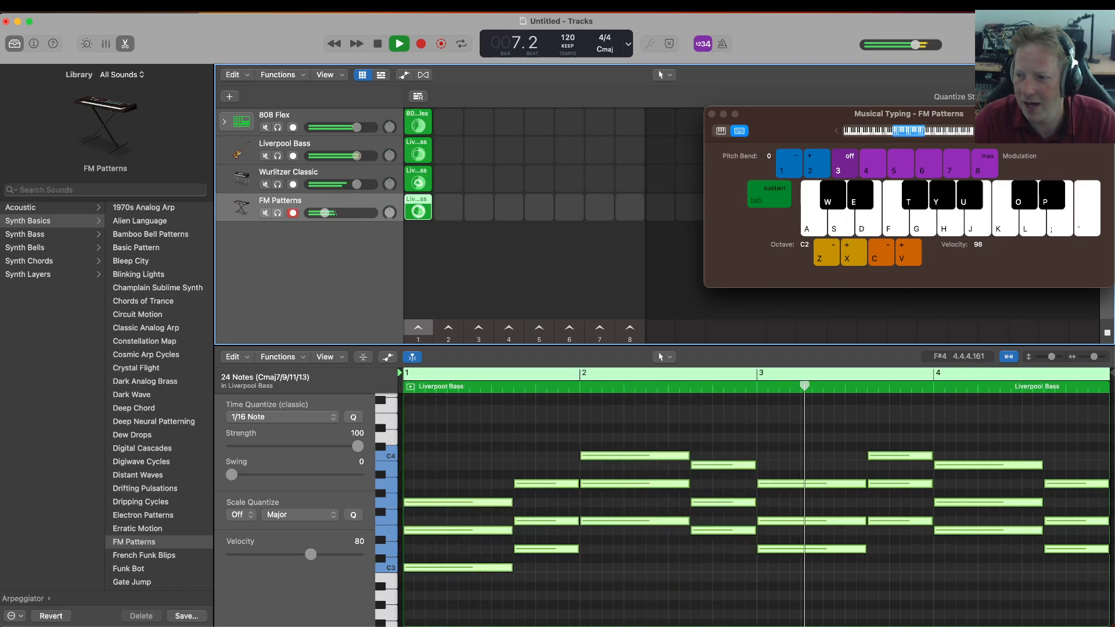
key("super+Tab")
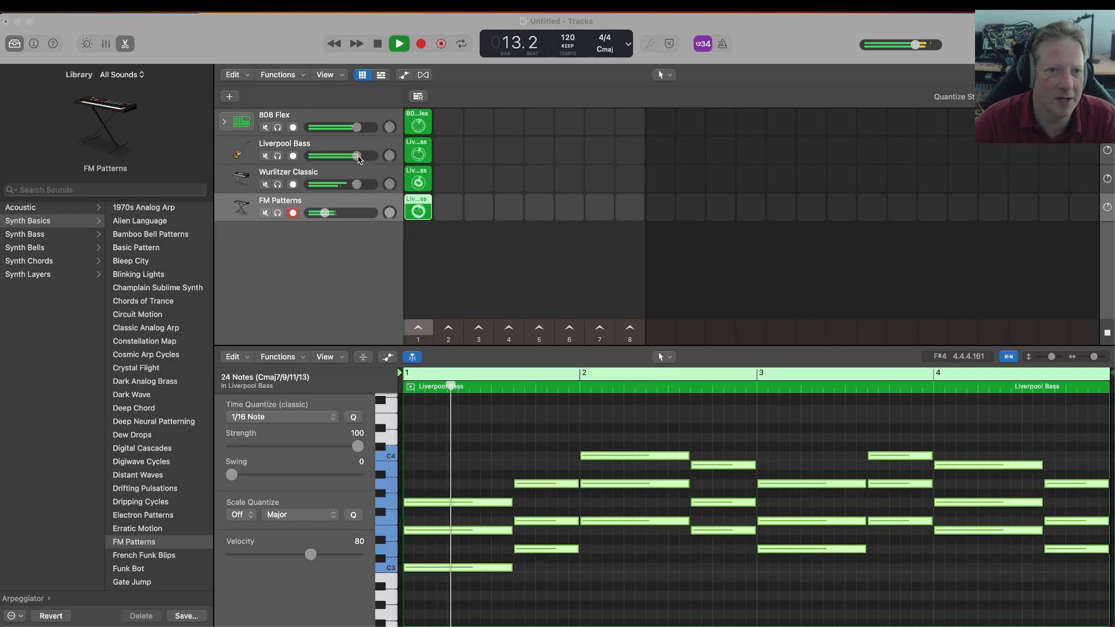
left_click_drag(359, 157, 351, 157)
key("super+k")
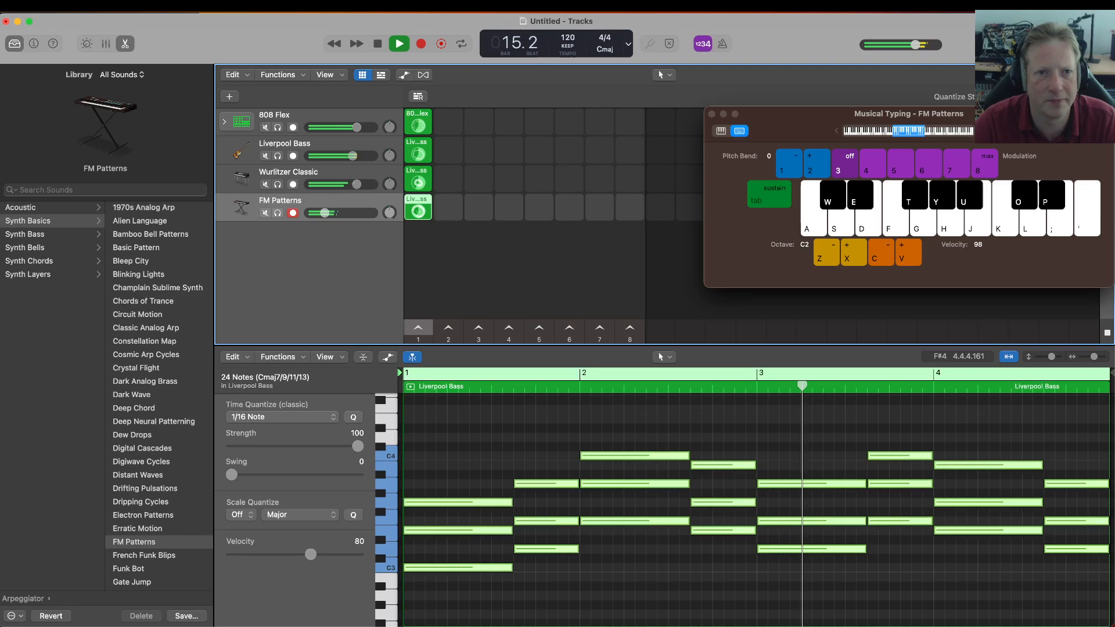
left_click(378, 44)
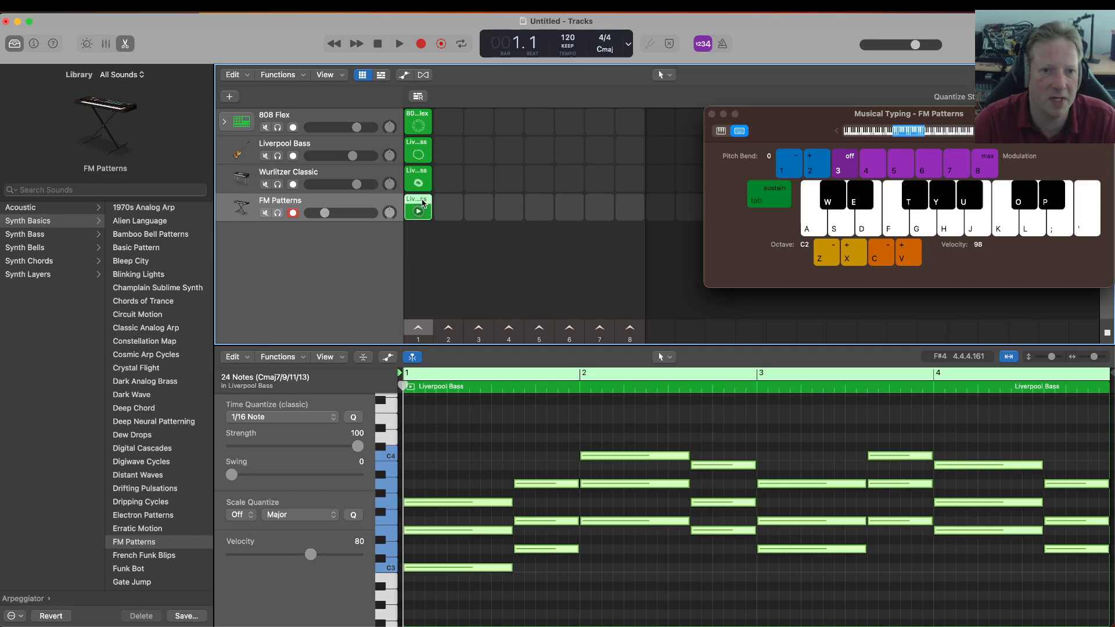
right_click(420, 330)
left_click(439, 360)
right_click(424, 332)
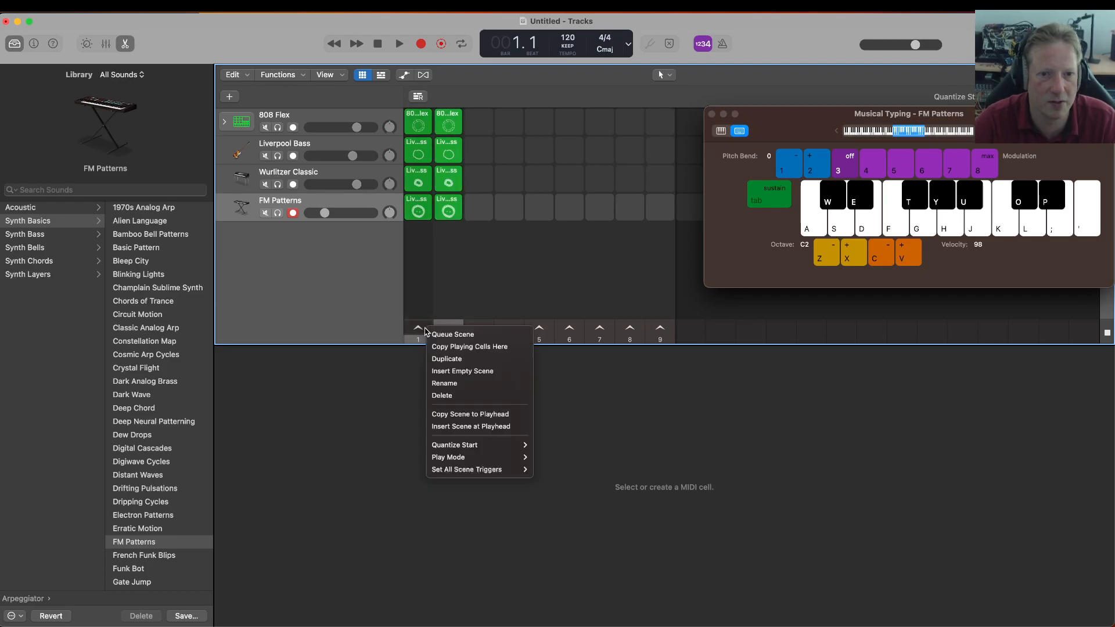
left_click(450, 397)
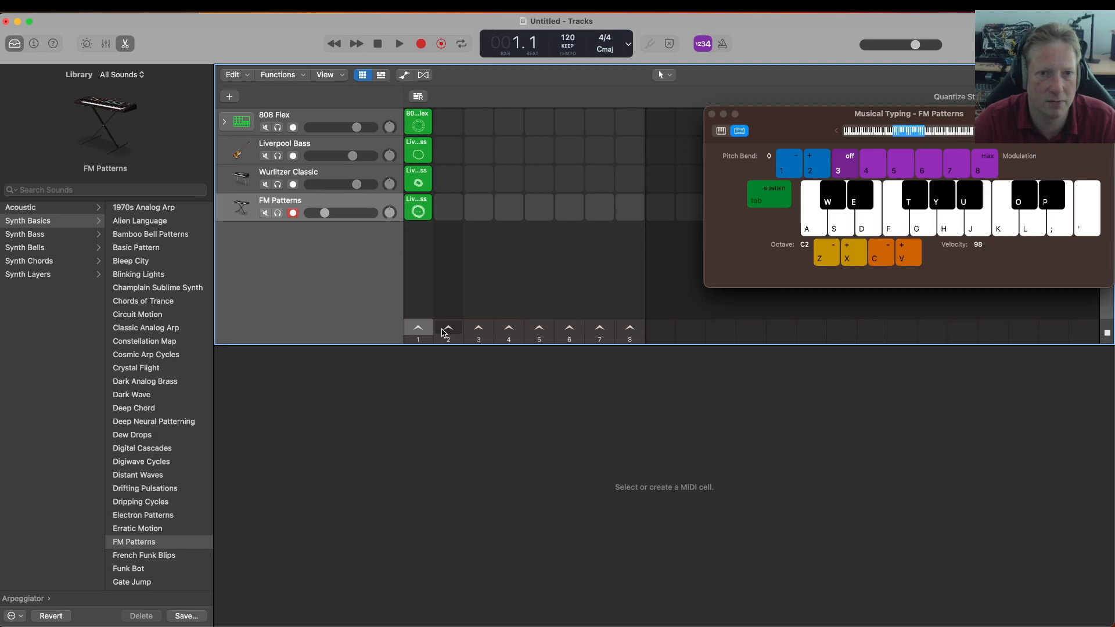
Step: Duplicate scene 1 three times so that scenes 2, 3 and 4 hold the same cells
right_click(444, 332)
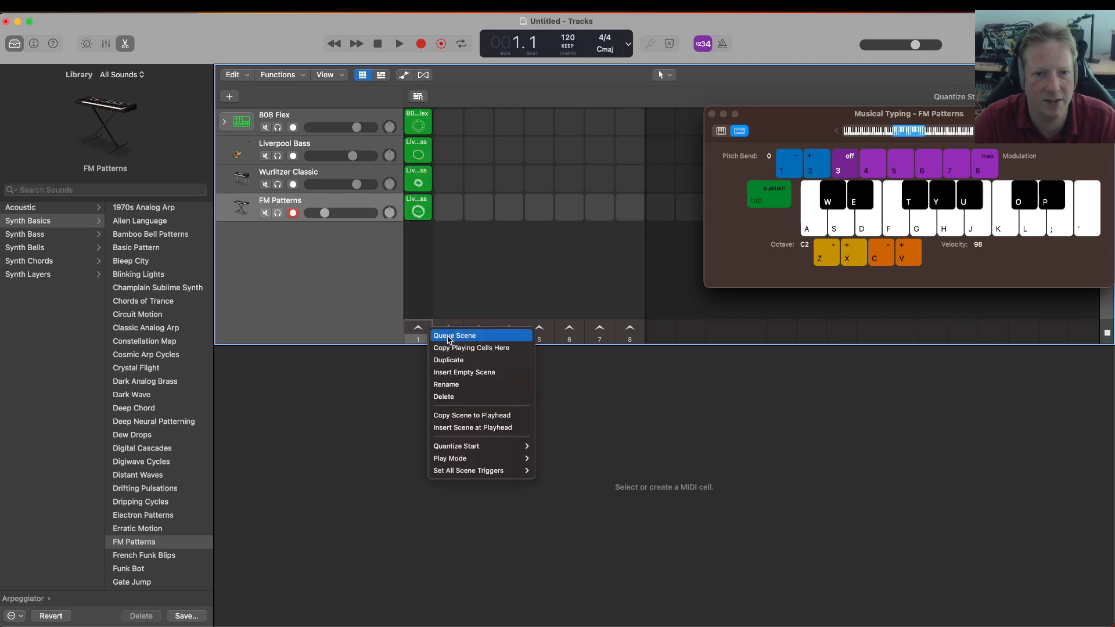
left_click(455, 360)
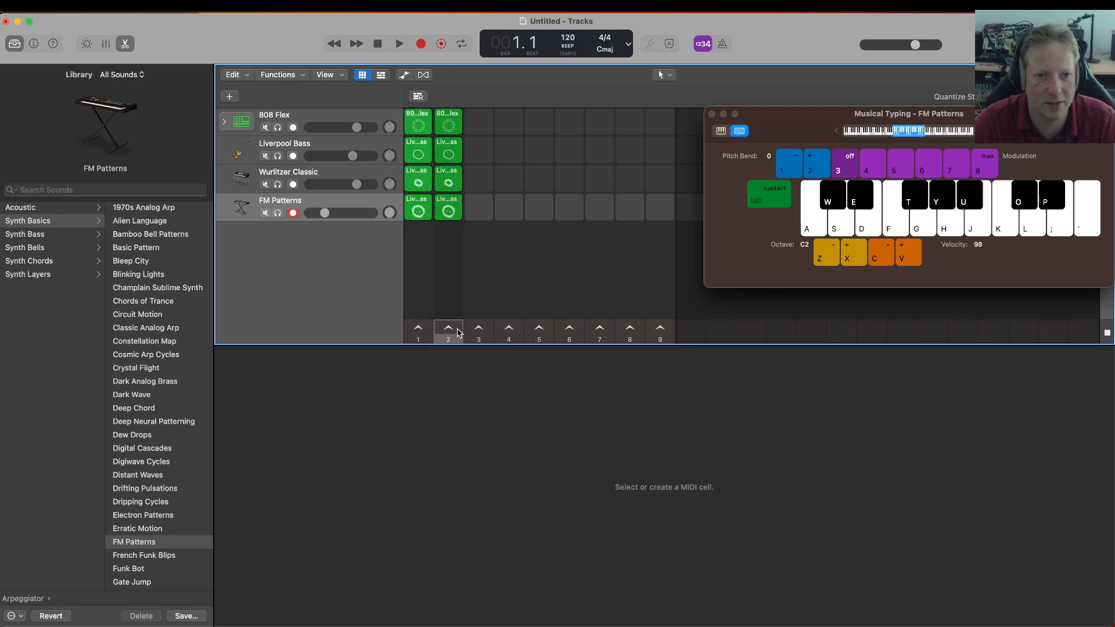
right_click(458, 331)
left_click(487, 359)
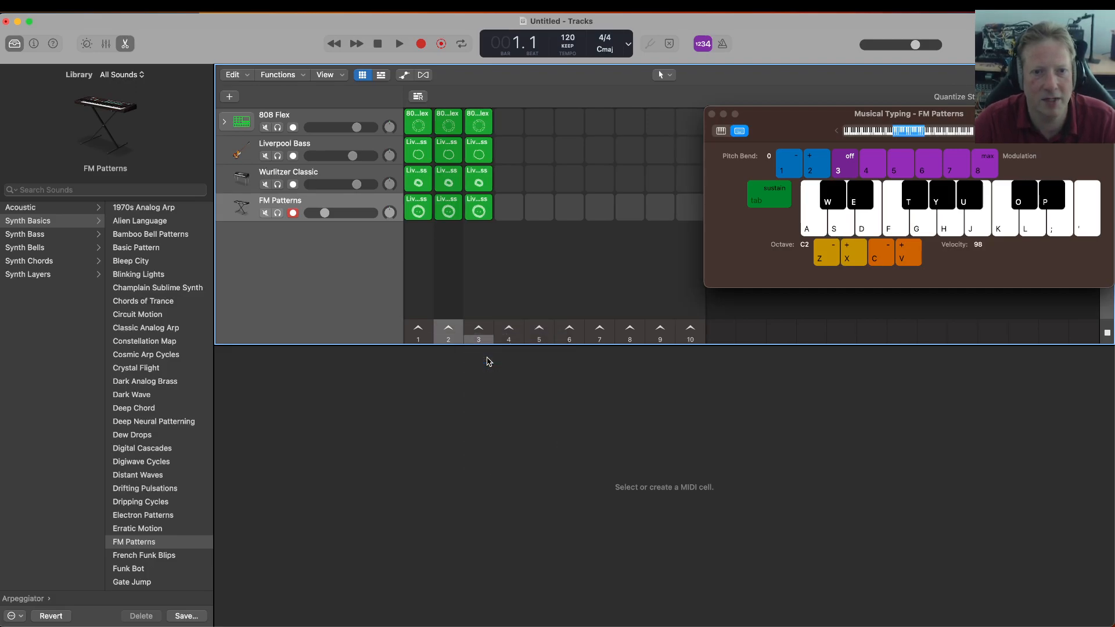
right_click(487, 330)
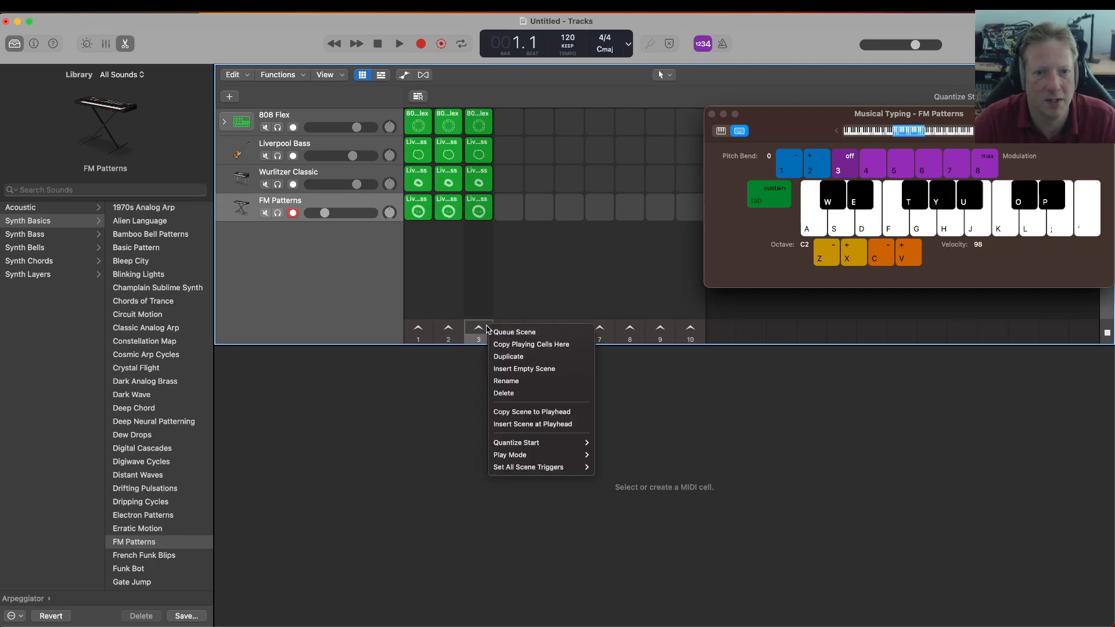
left_click(513, 359)
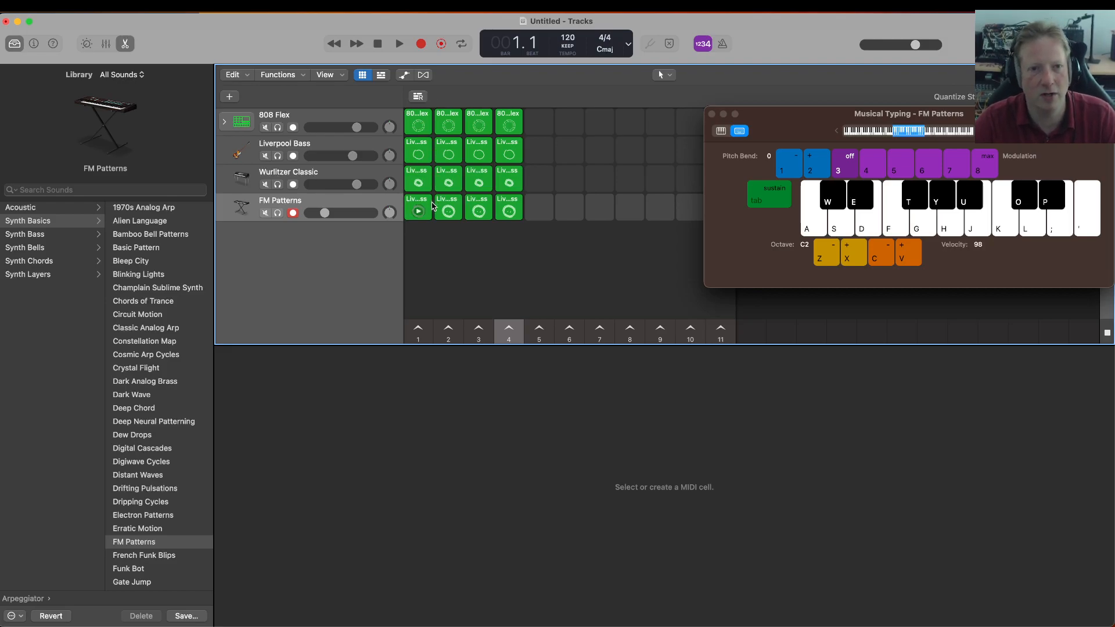
Step: Delete the 808 Flex and FM Patterns cells from scene 1, then play the scene and stop it
double_click(418, 121)
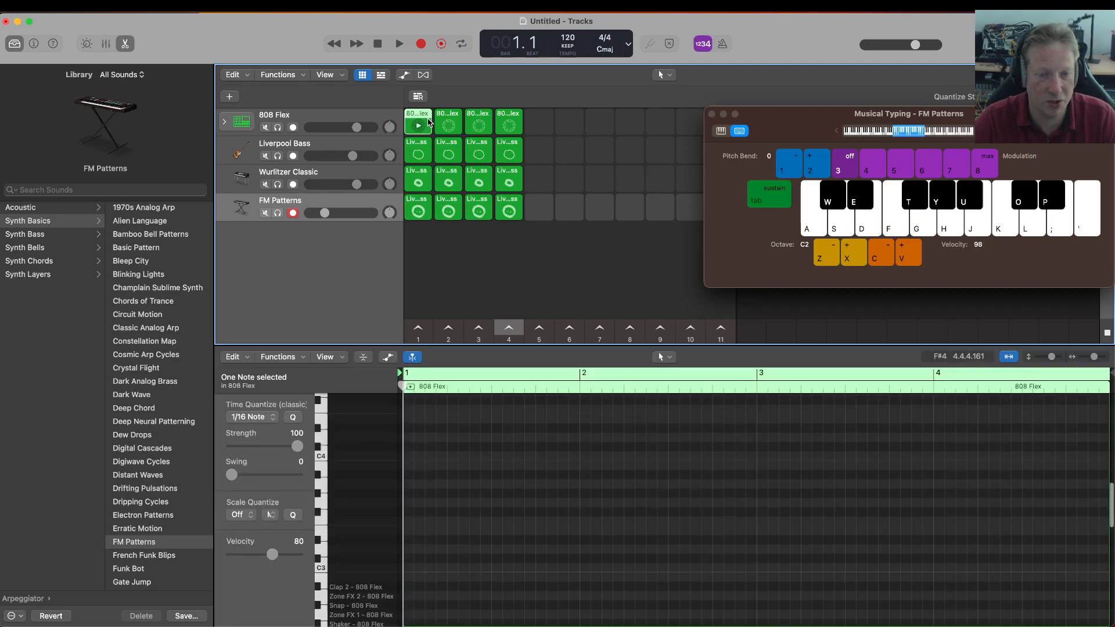
key("Delete")
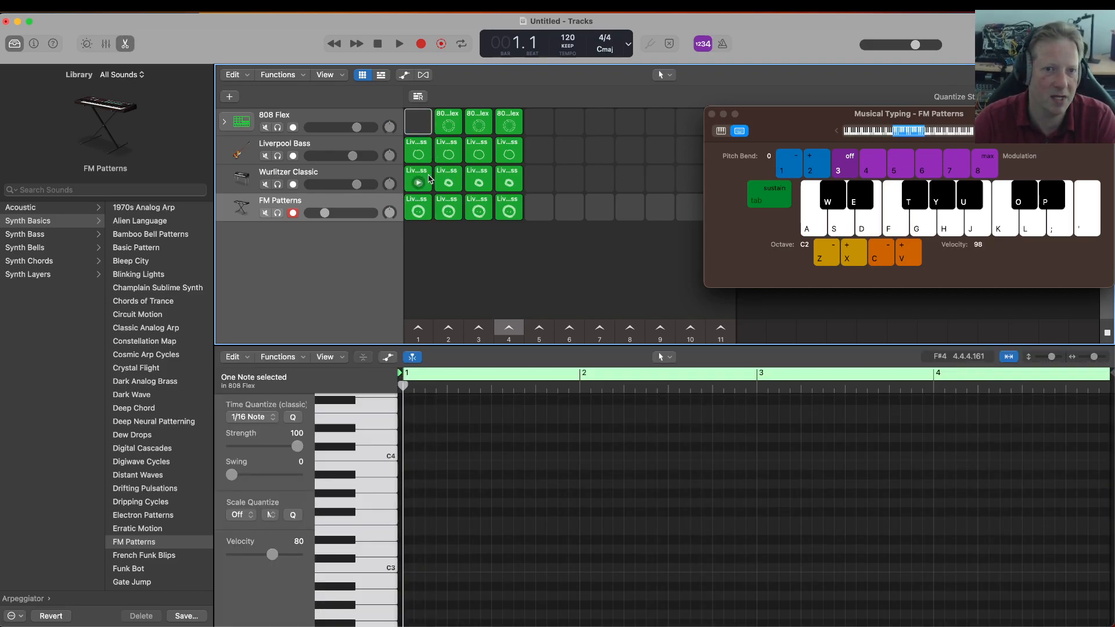
left_click(428, 205)
key("Delete")
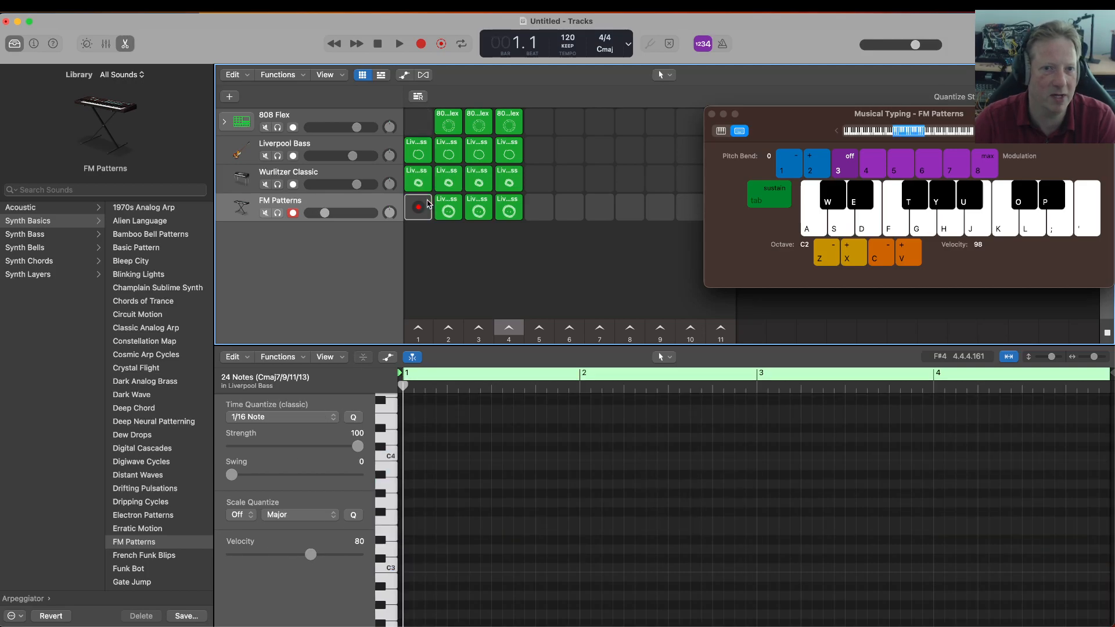
left_click(417, 329)
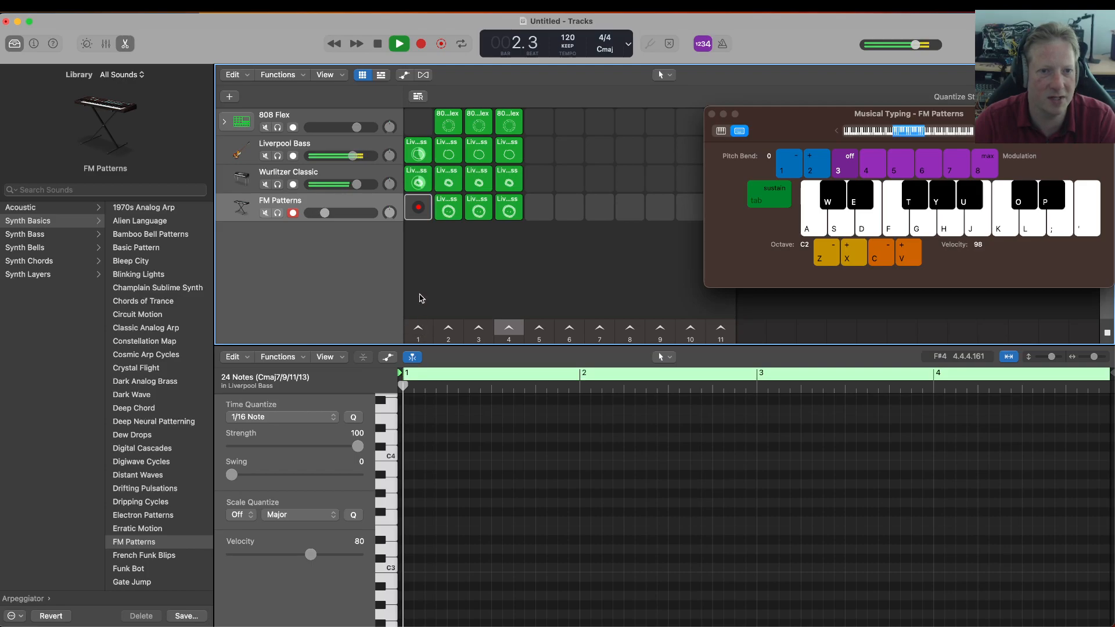
left_click(377, 44)
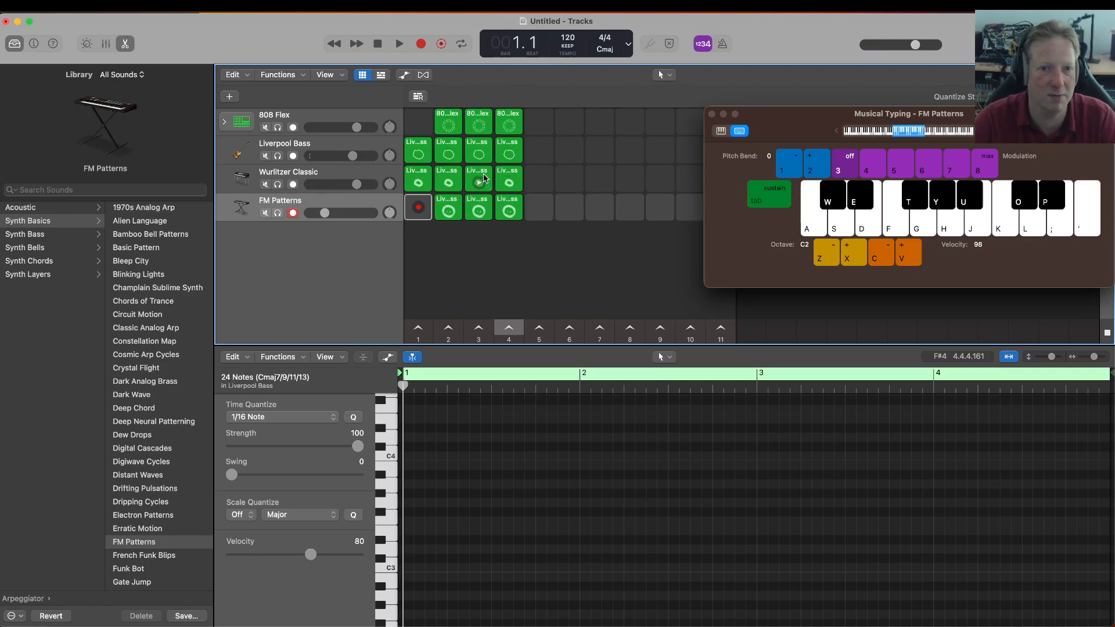
Step: Delete the FM Patterns cell from scene 2, then play the scene and stop it
left_click(457, 202)
key("Delete")
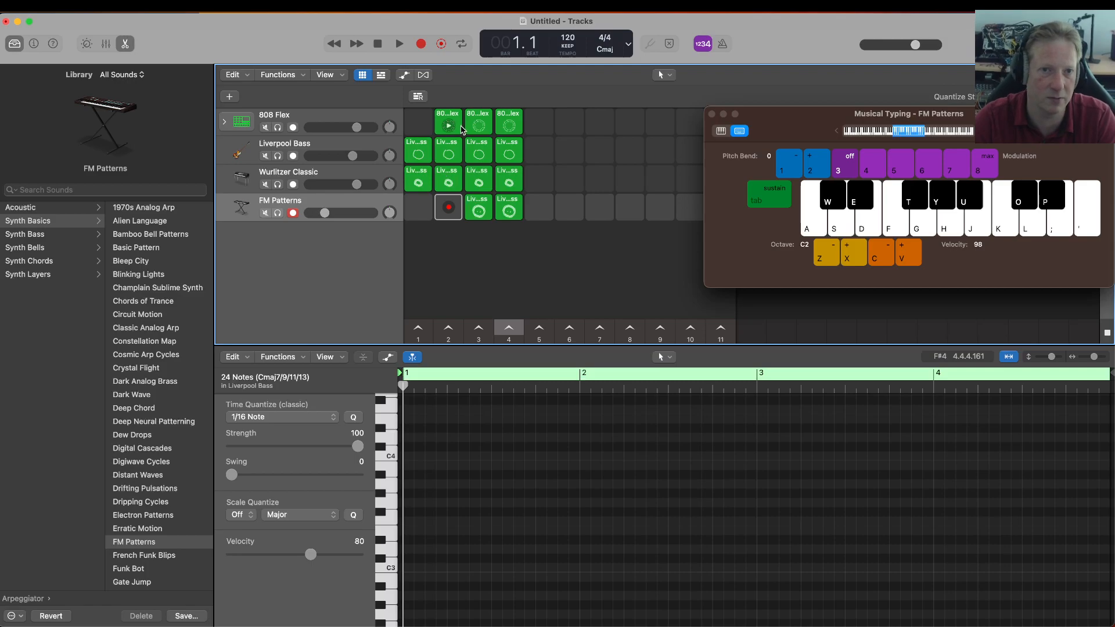
left_click(452, 332)
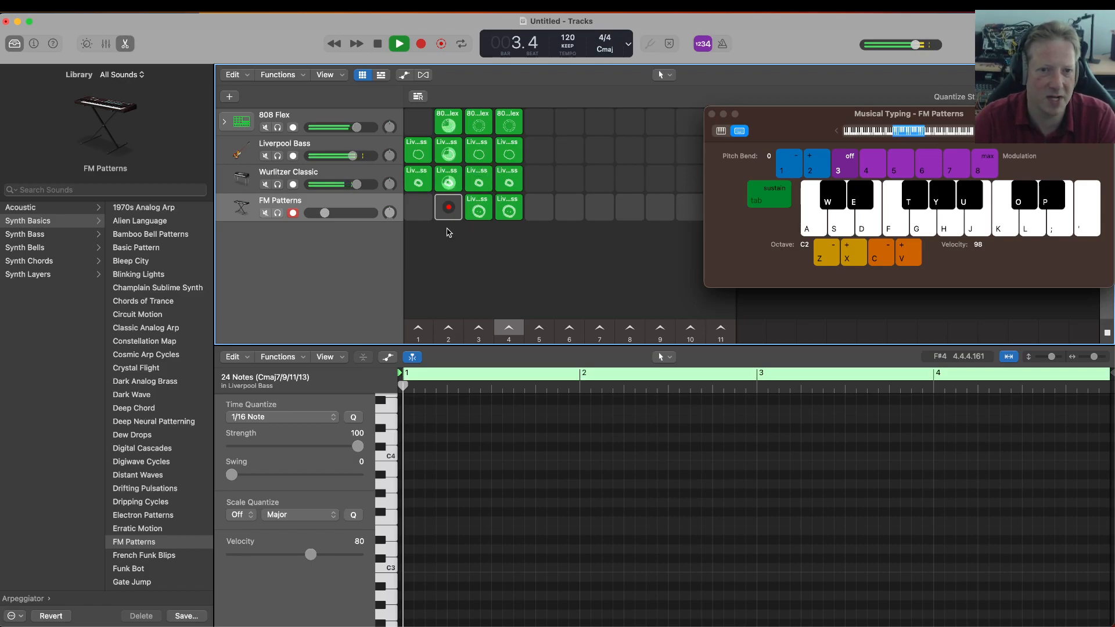
left_click(377, 44)
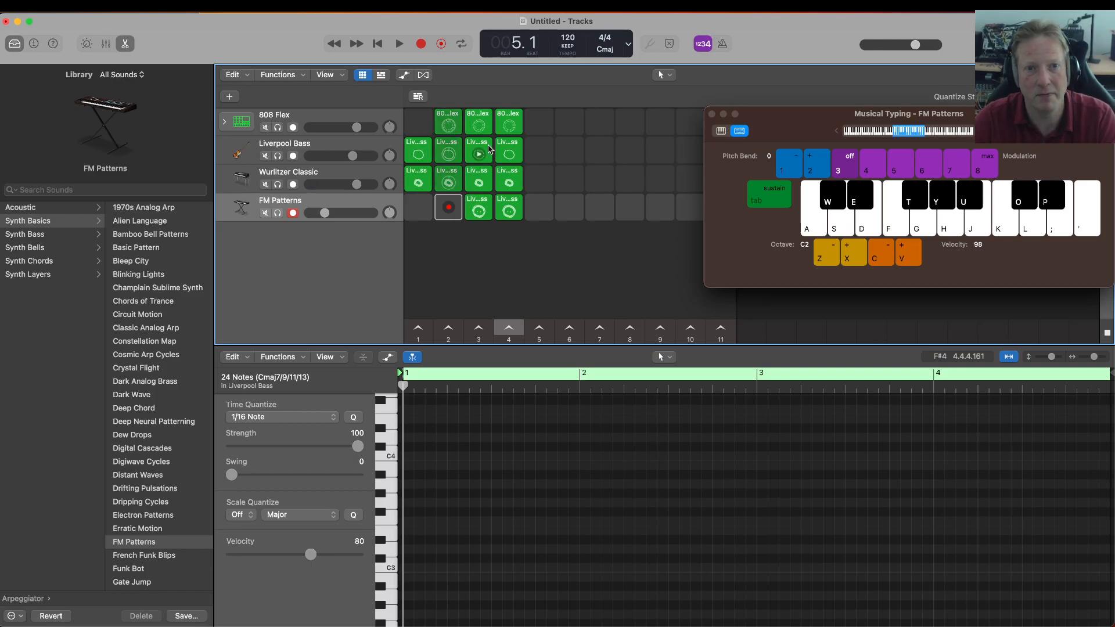
Step: Try scene 3 without its FM Patterns and Liverpool Bass cells by deleting both and playing the scene
left_click(490, 205)
key("Delete")
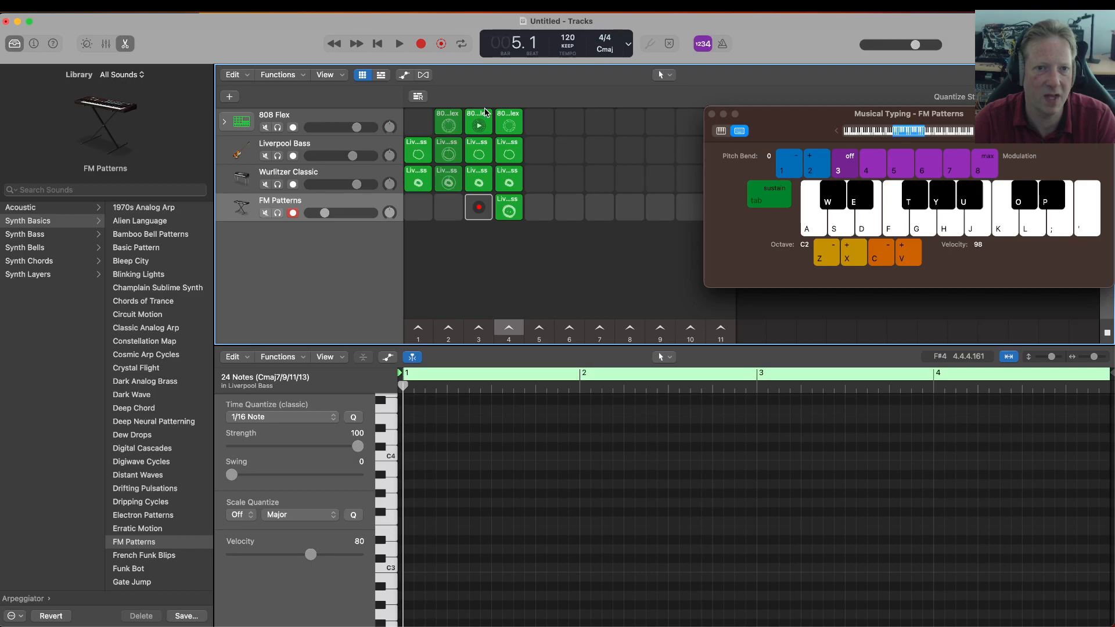
left_click(487, 154)
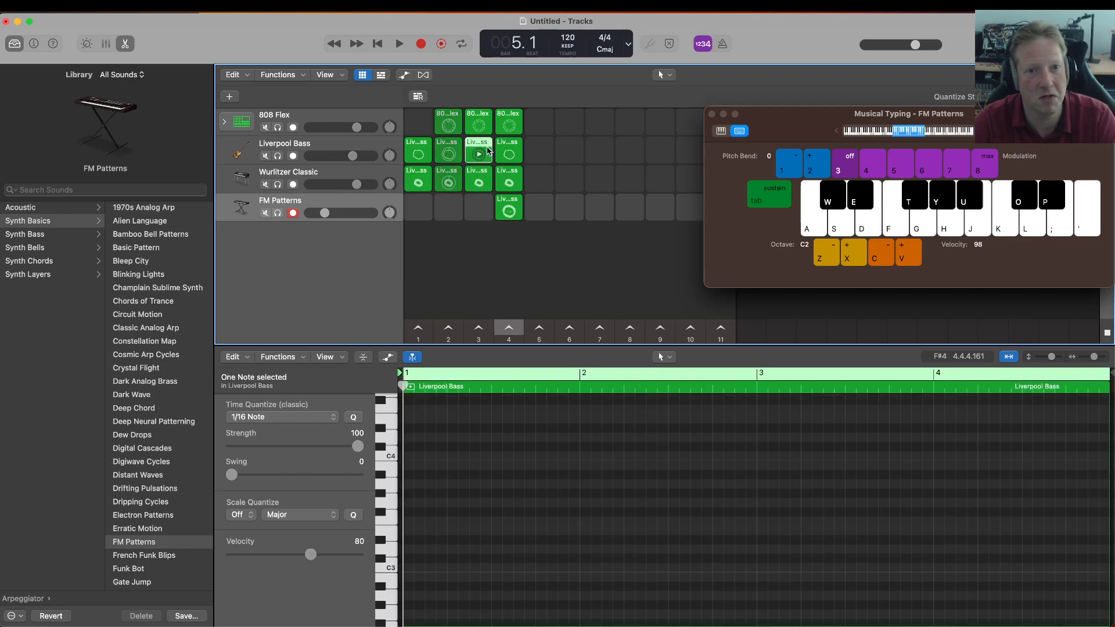
key("Delete")
left_click(479, 329)
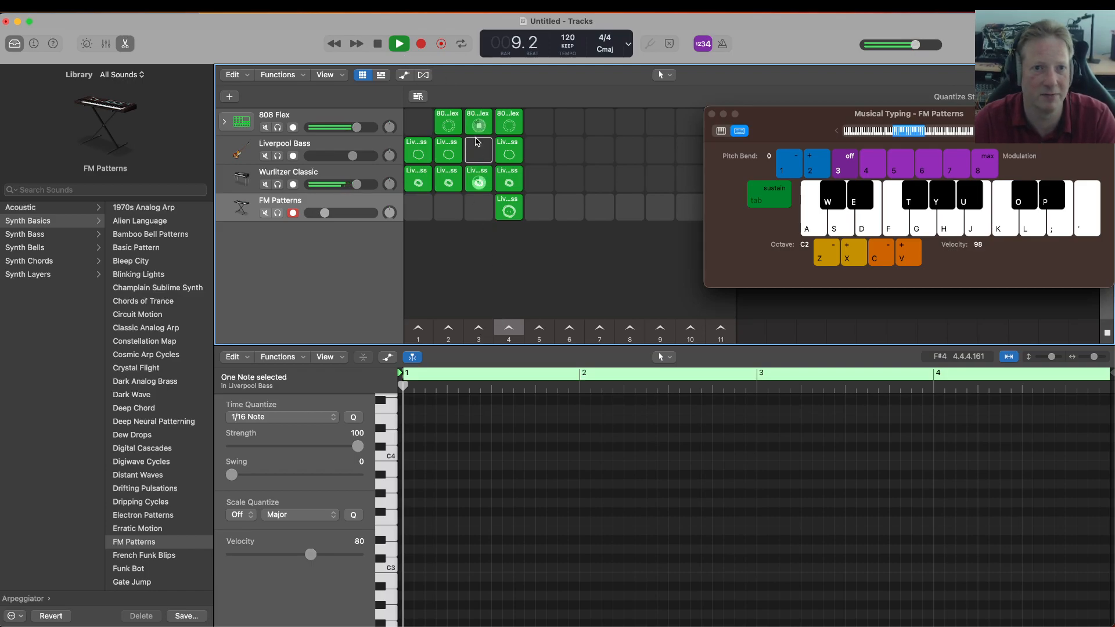
Step: Copy the Liverpool Bass cell from scene 2 and paste it into the empty bass cell in scene 3
left_click(455, 146)
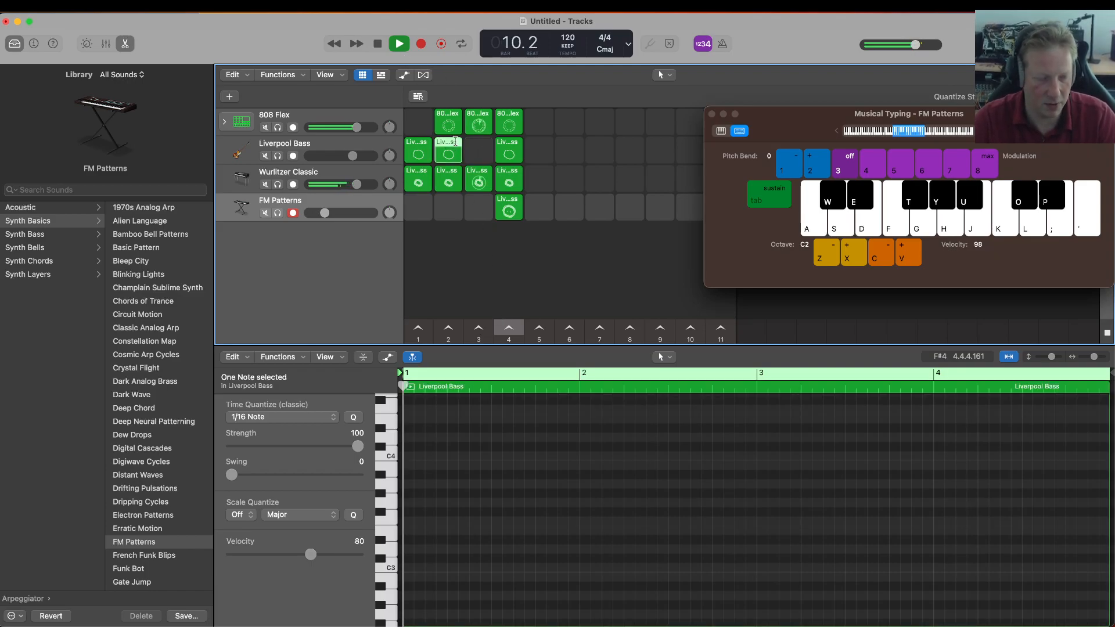
key("super+c")
left_click(480, 147)
key("super+v")
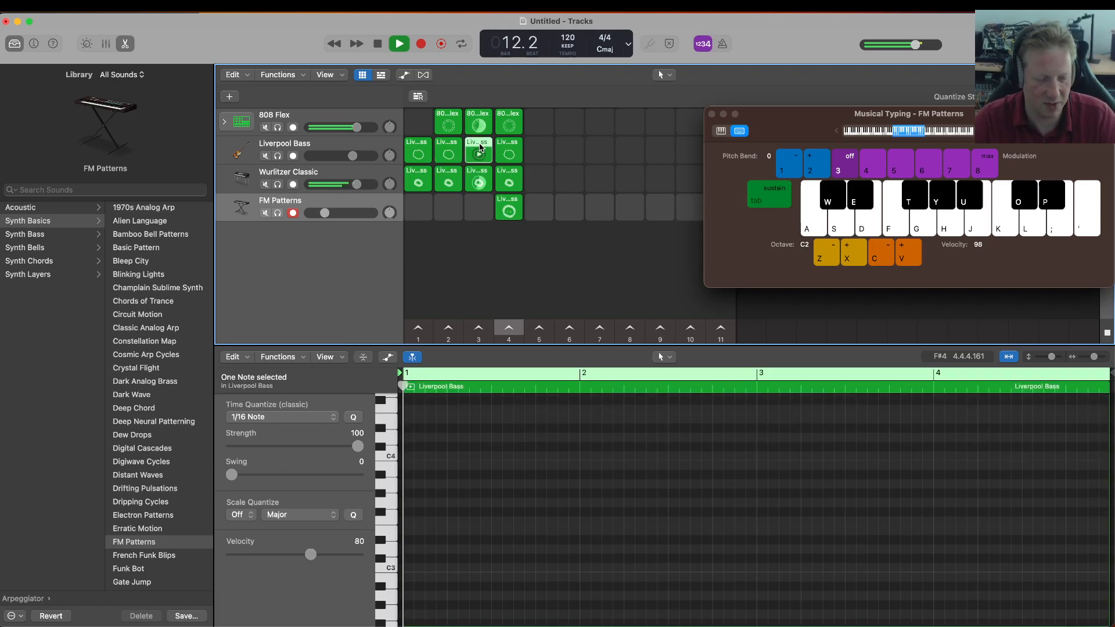
Step: Try scene 3 without its Wurlitzer Classic cell by deleting it and triggering the scene again
left_click(487, 175)
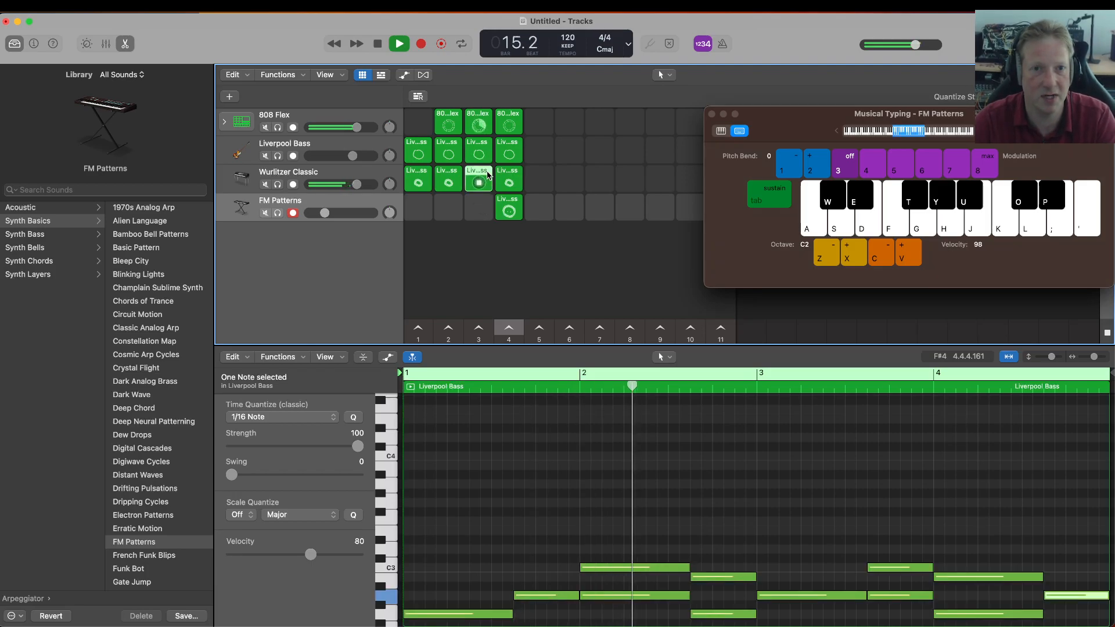
key("Delete")
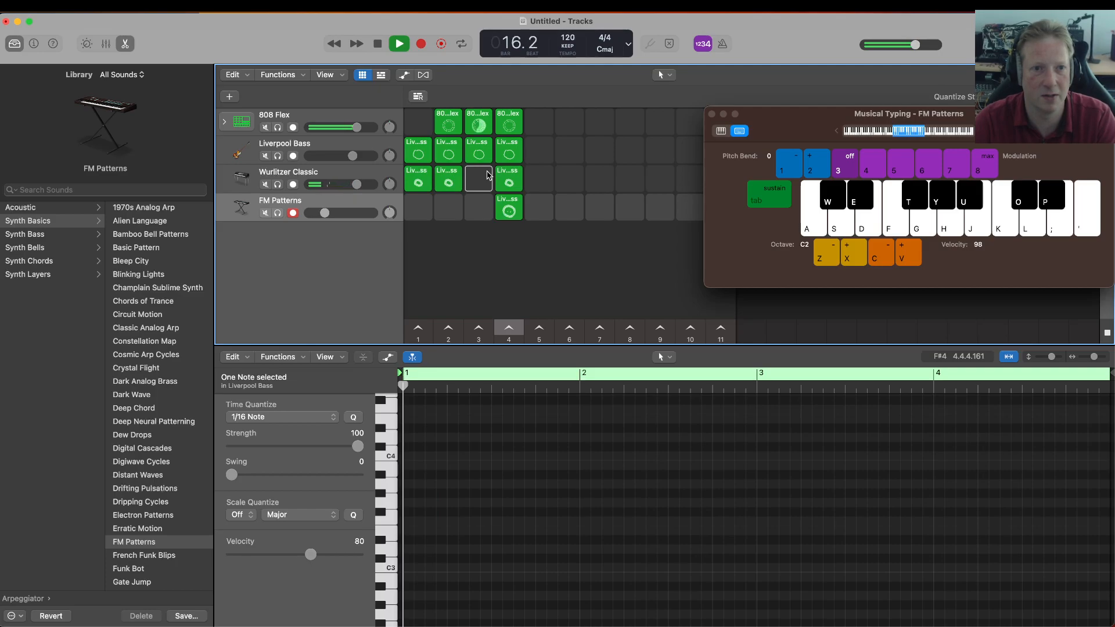
left_click(478, 329)
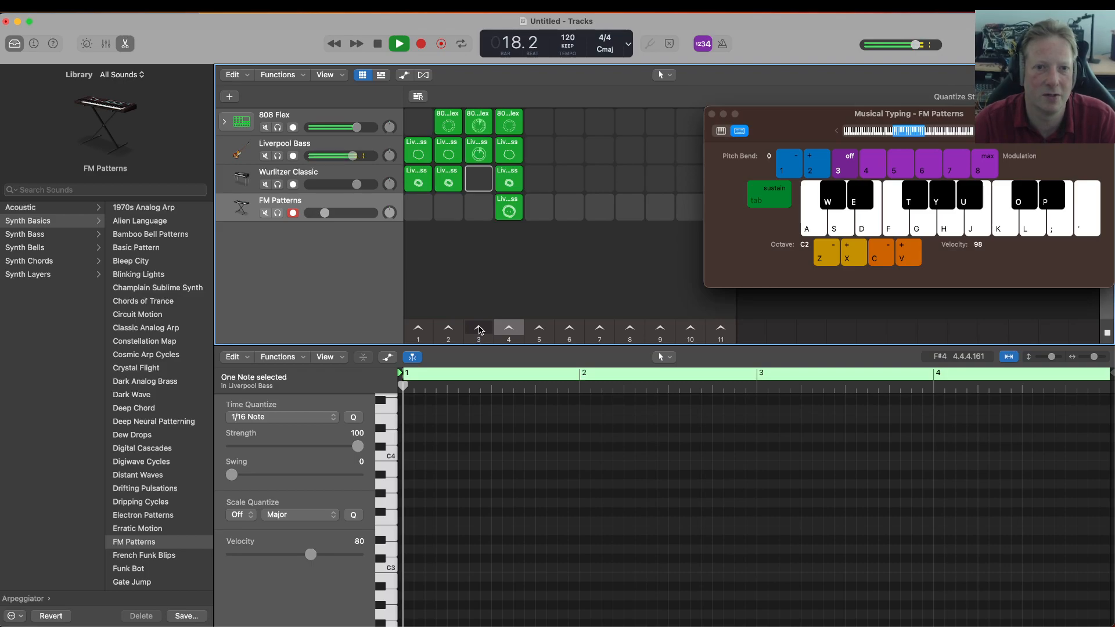
Step: Copy the Wurlitzer Classic cell from scene 2 into the empty cell on that track in scene 3
left_click(488, 178)
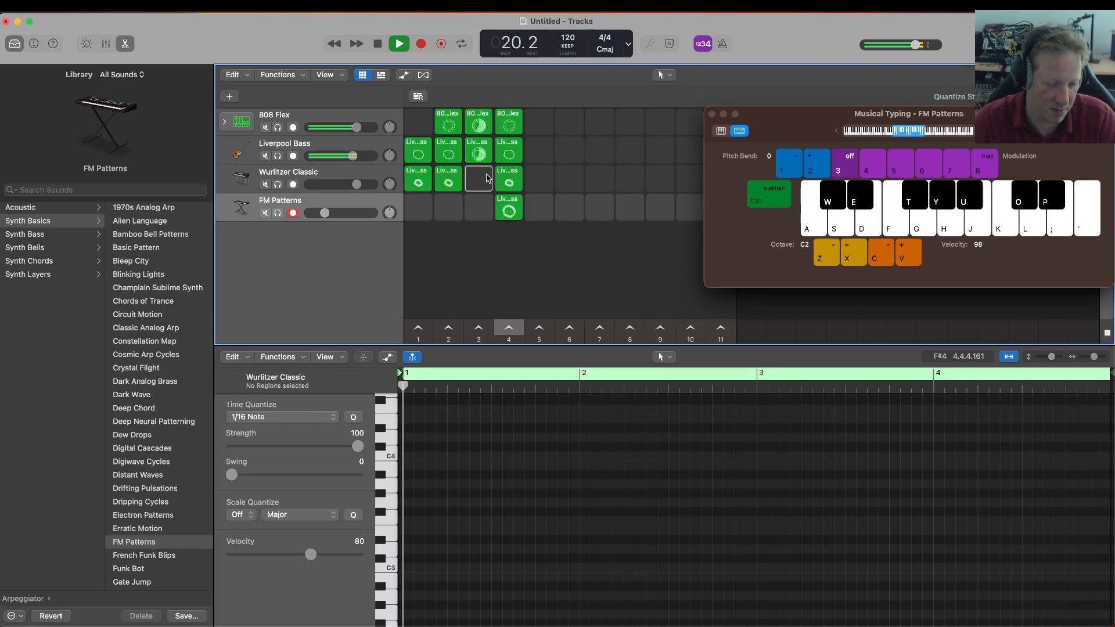
left_click(453, 173)
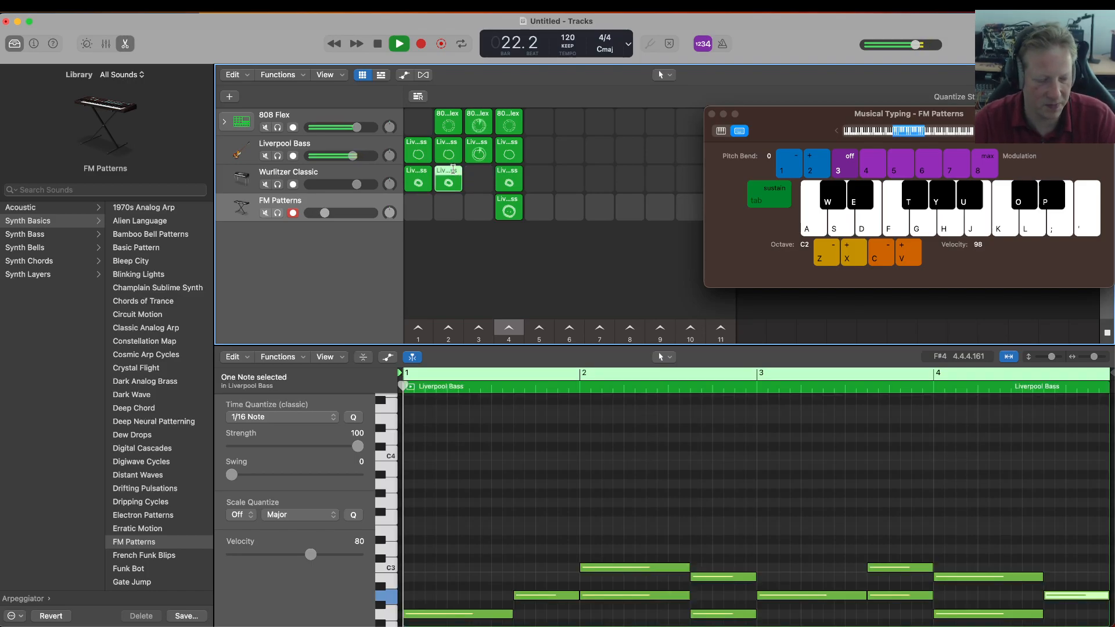
left_click_drag(454, 173, 480, 173)
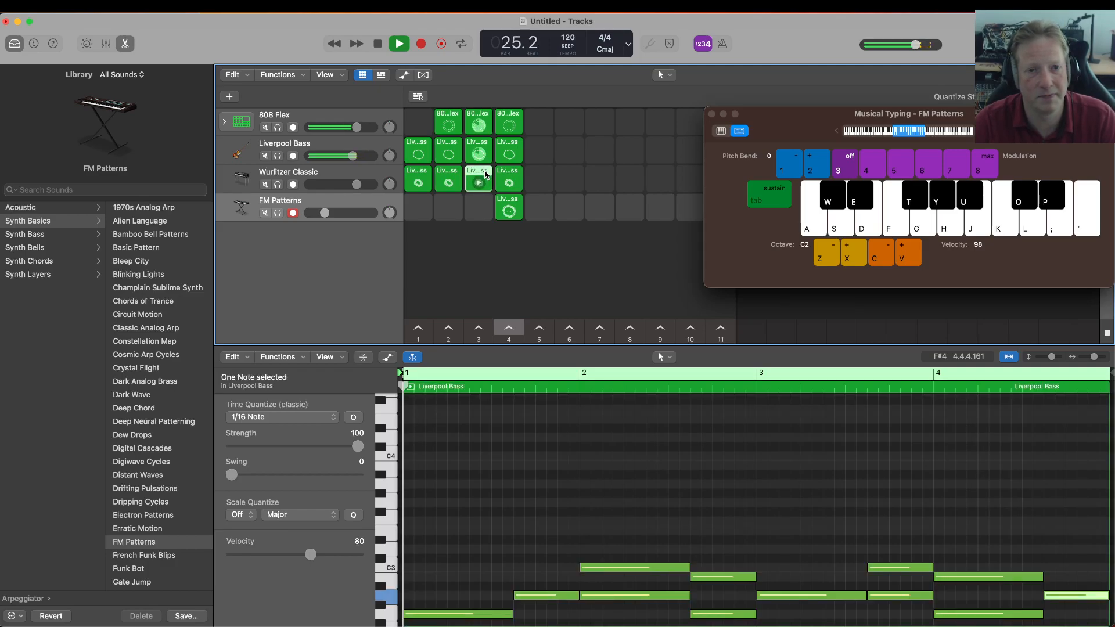
Step: Copy the FM Patterns cell from scene 4 into scene 3, play scene 3, and stop playback
left_click(510, 199)
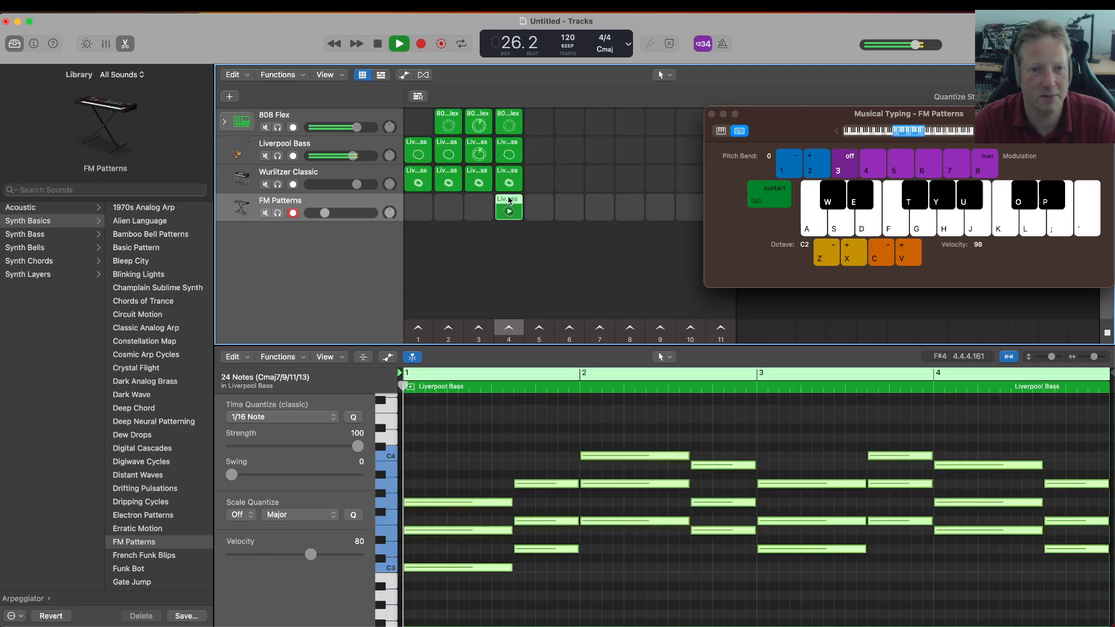
left_click(472, 198)
key("super+v")
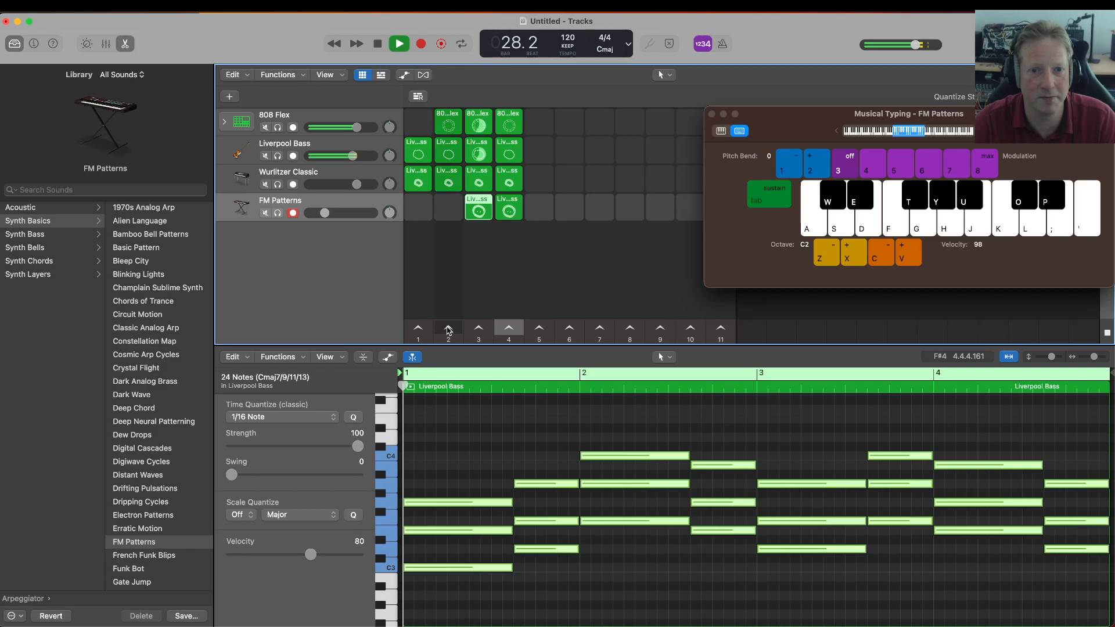
left_click(478, 328)
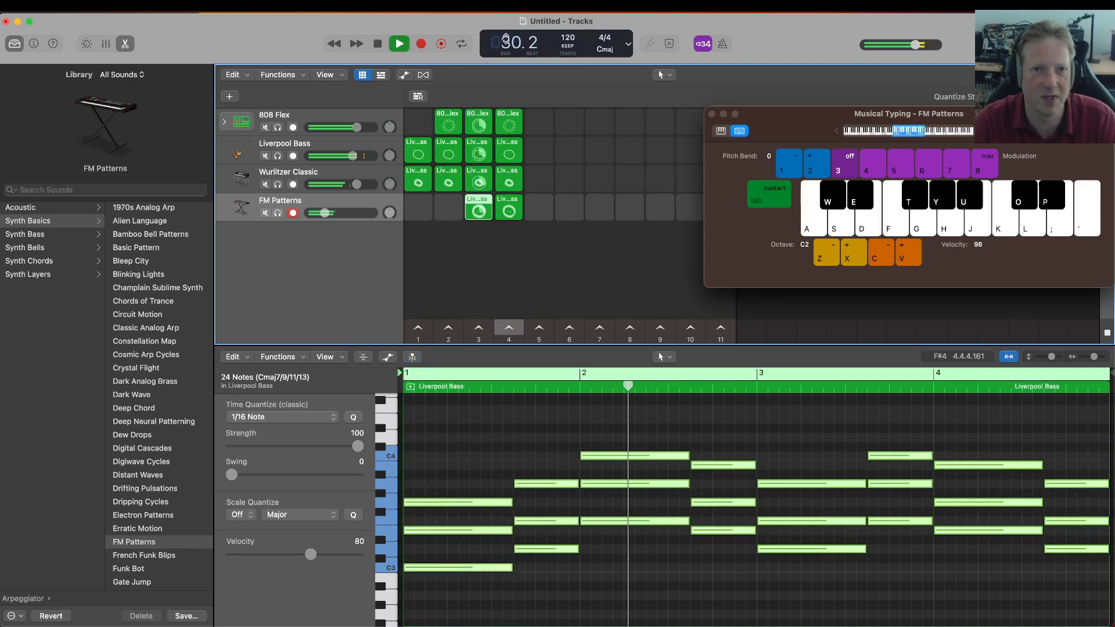
left_click(378, 45)
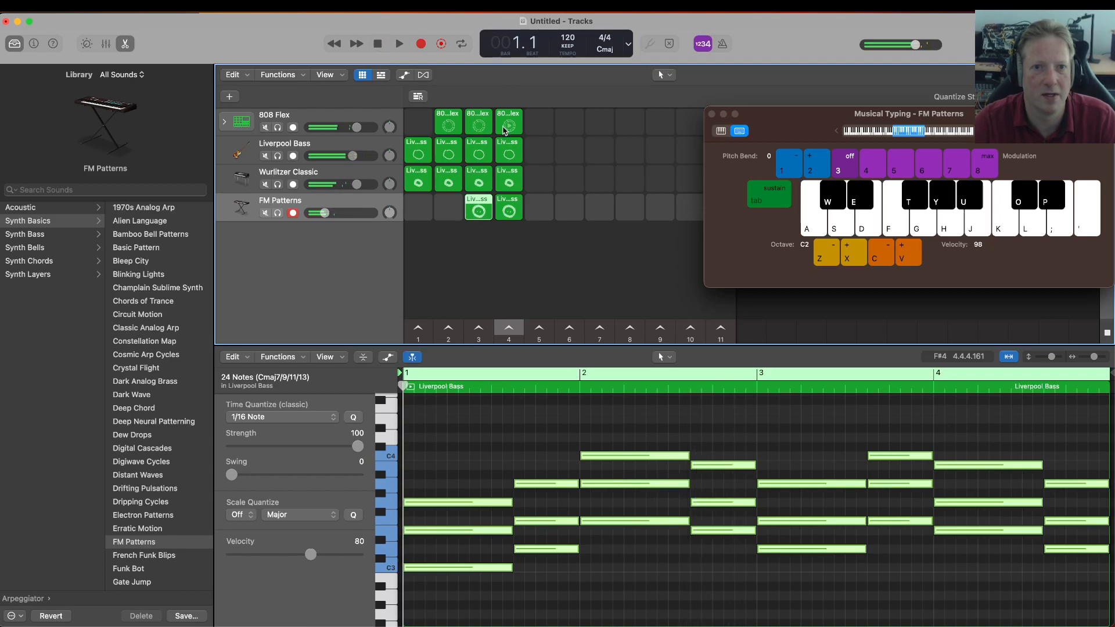
Step: Delete the 808 Flex cell from scene 4, play the scene without drums, and stop playback
left_click(519, 121)
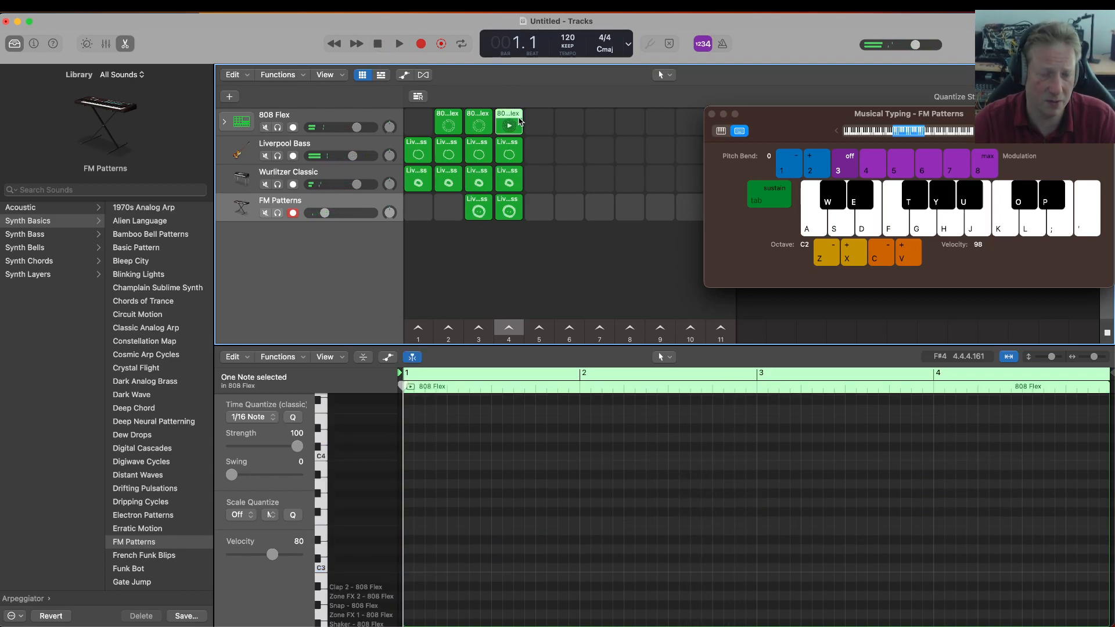
key("Delete")
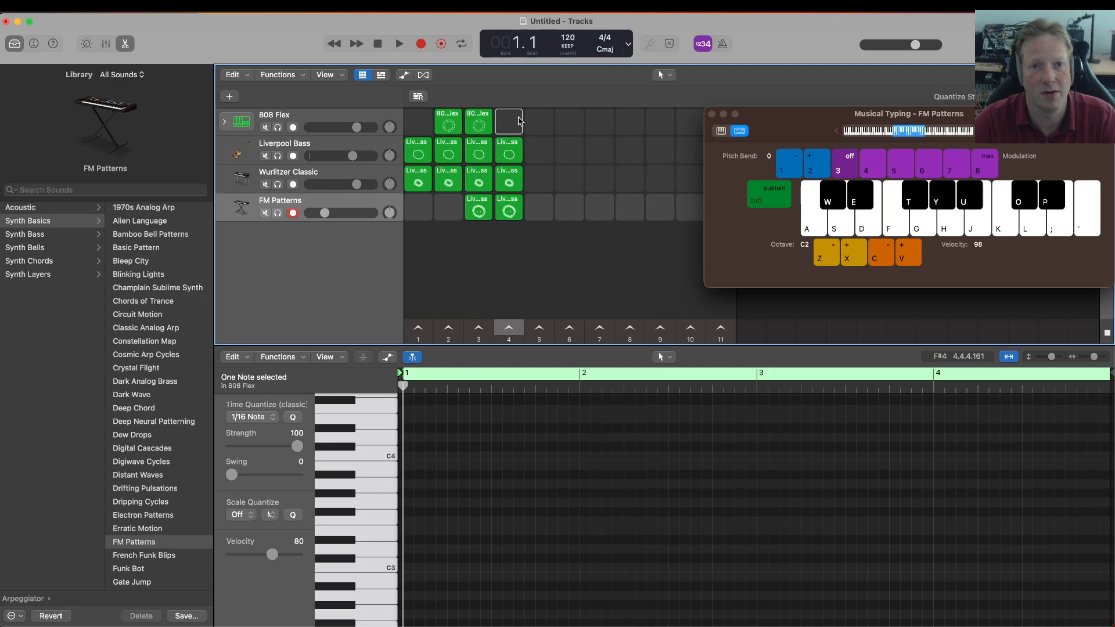
left_click(509, 330)
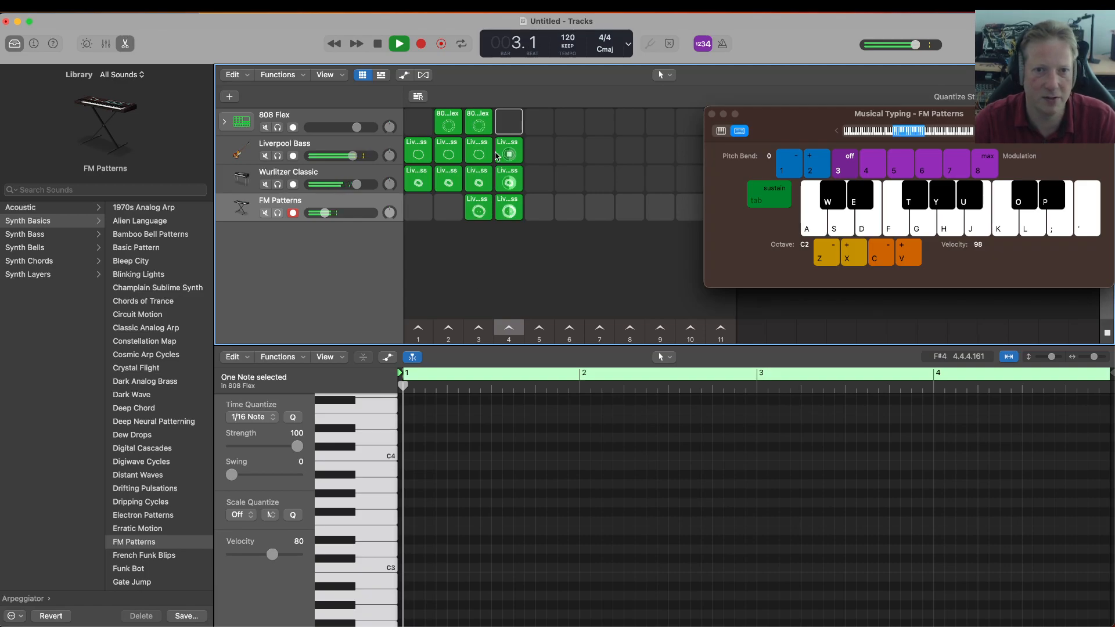
left_click(378, 45)
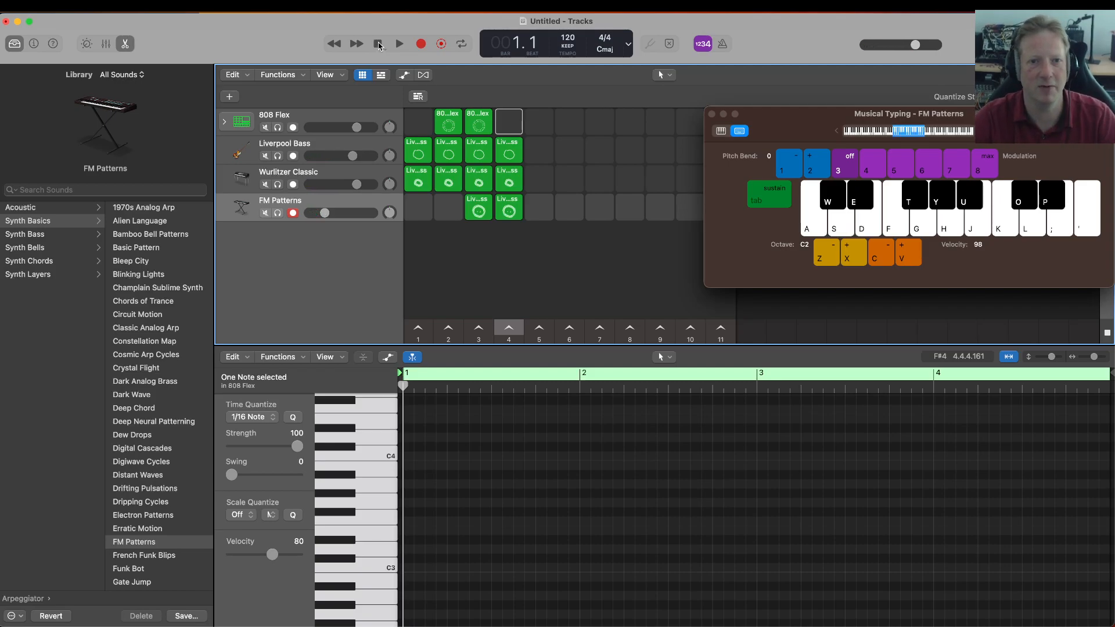
Step: Duplicate scene 4 as scene 5, delete its Wurlitzer Classic cell while the scene plays, and stop playback
left_click(485, 118)
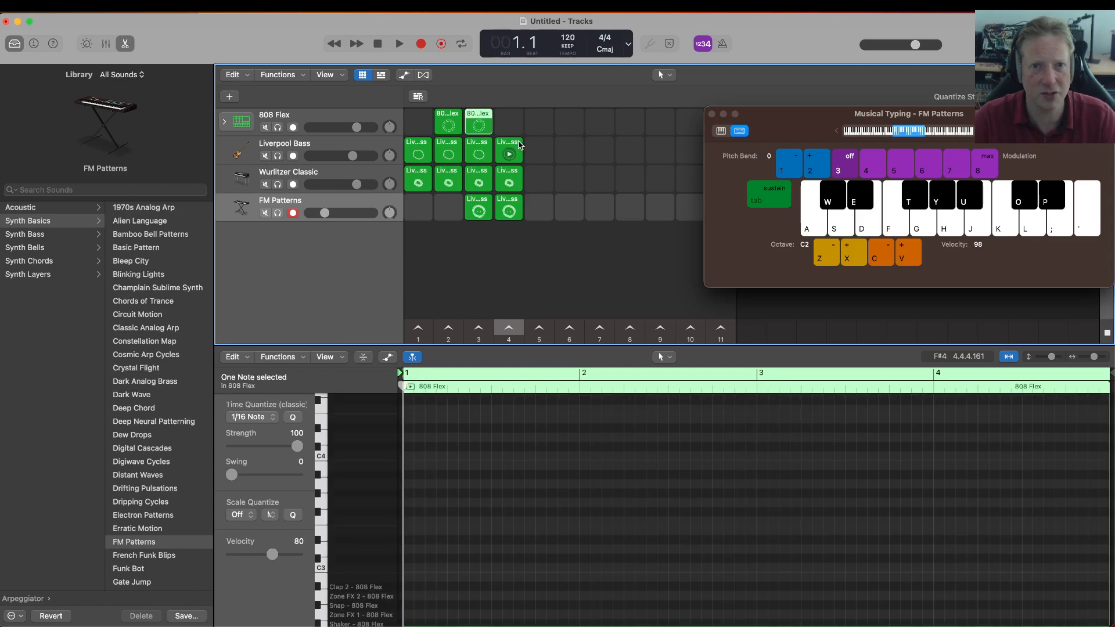
right_click(511, 332)
left_click(532, 353)
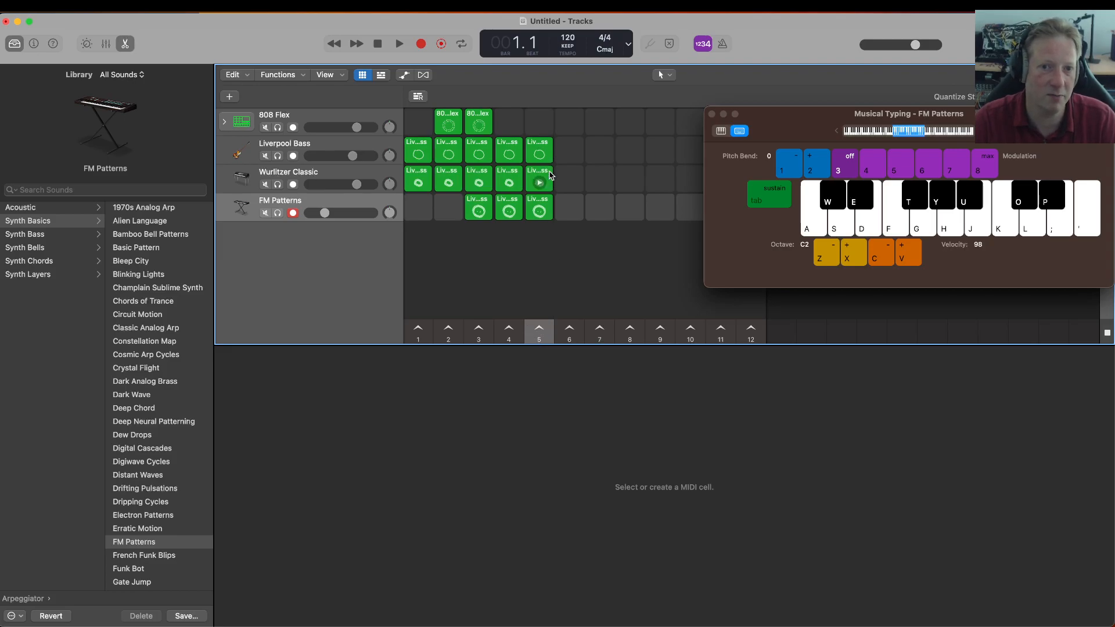
left_click(540, 328)
left_click(549, 174)
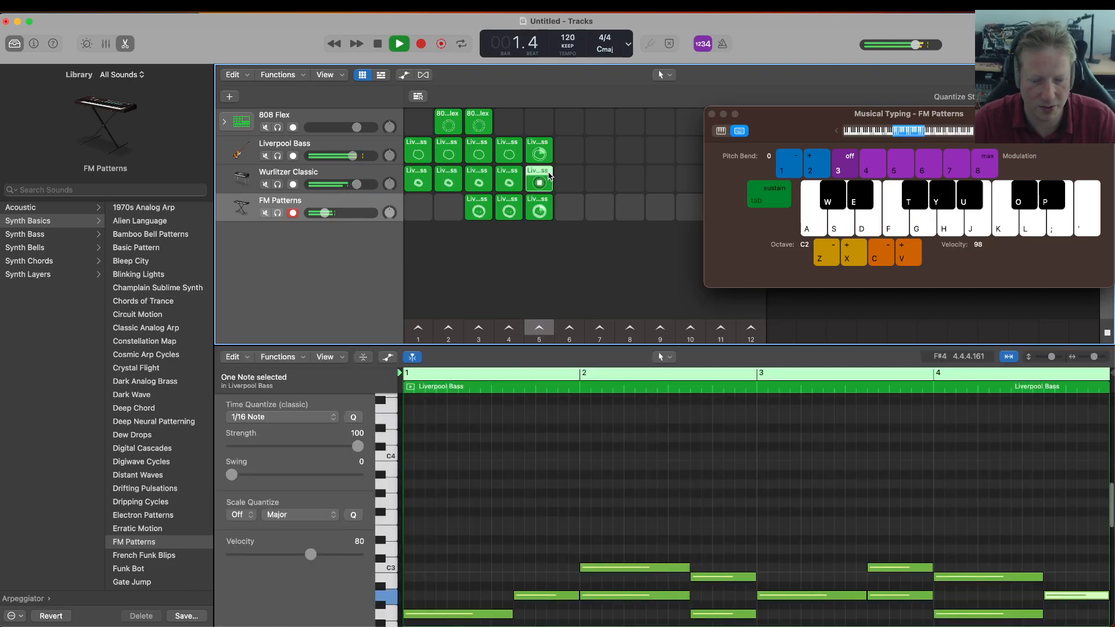
key("Delete")
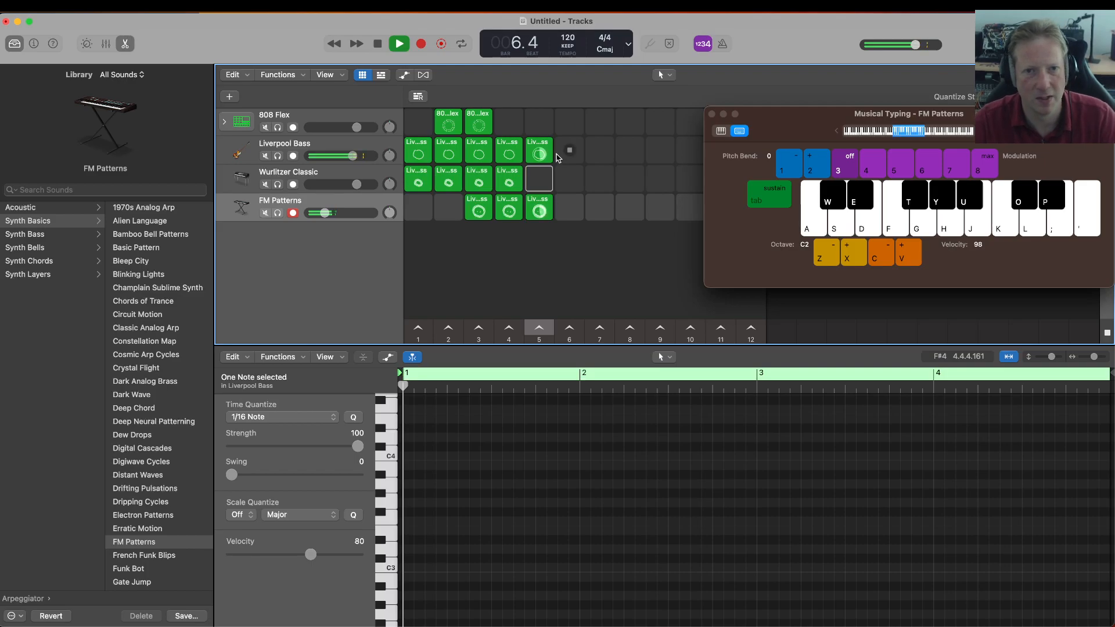
left_click(379, 45)
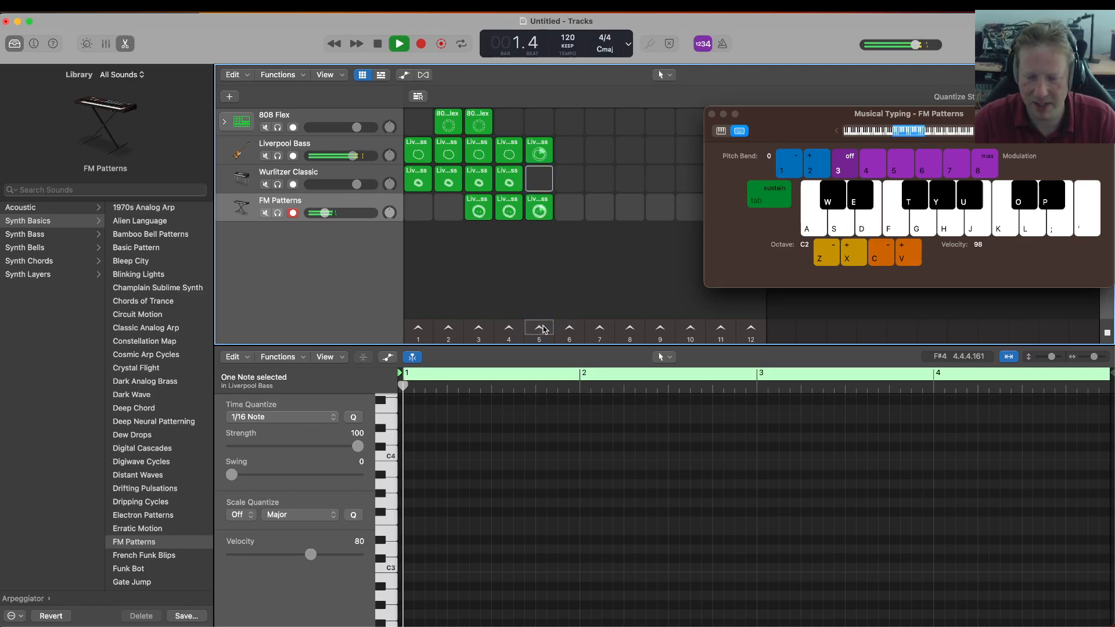
Step: Duplicate scene 5 as scene 6, remove its Liverpool Bass cell so only FM Patterns remains, and stop playback
right_click(543, 329)
left_click(575, 356)
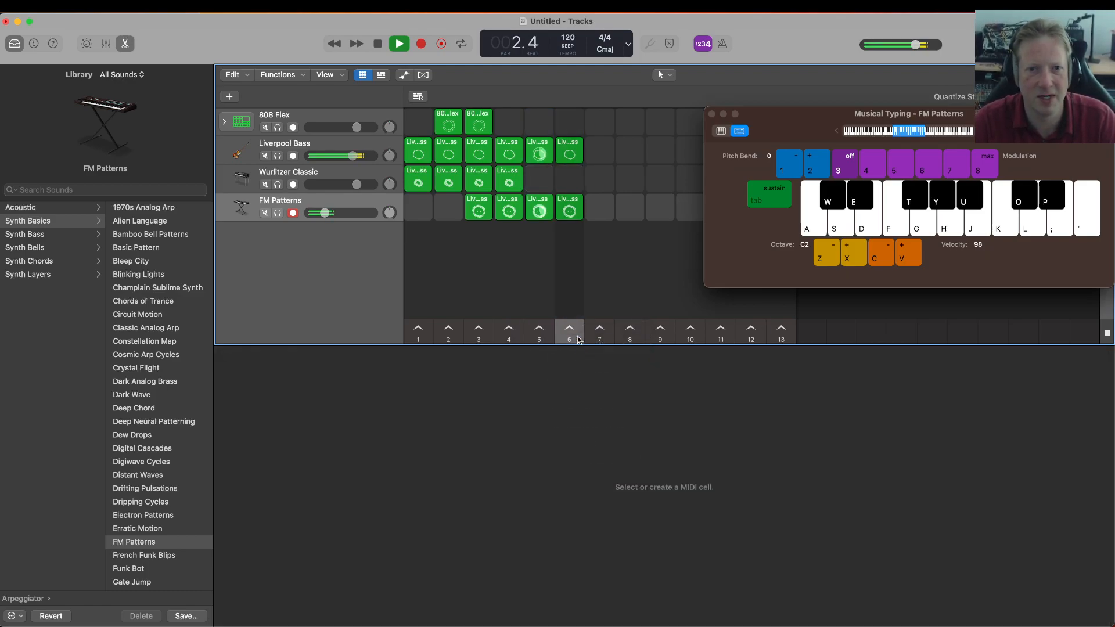
left_click(578, 152)
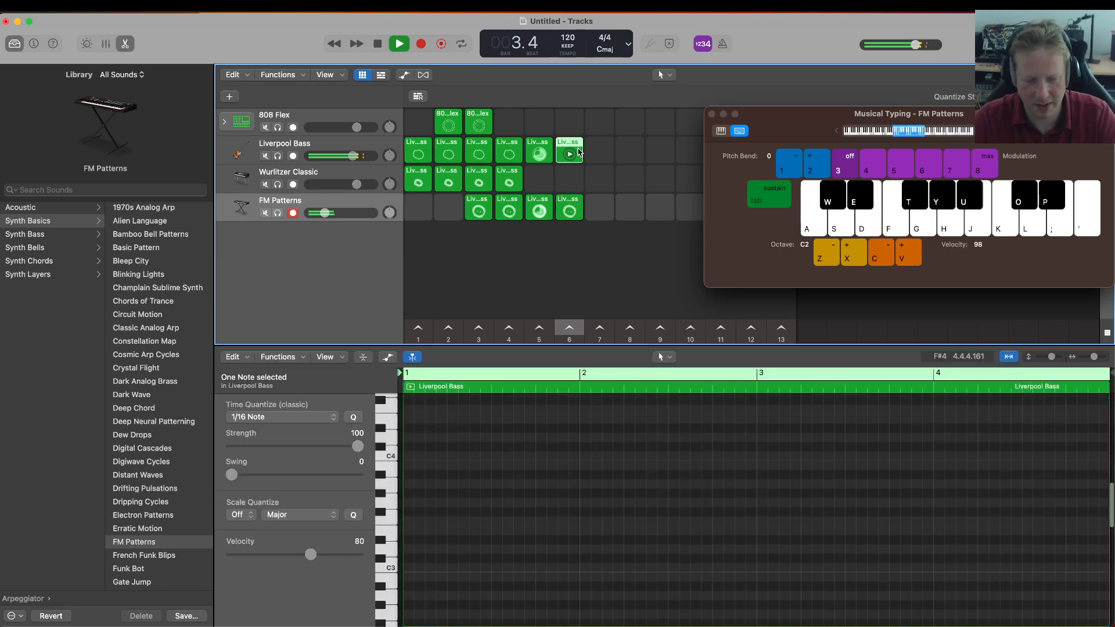
key("Delete")
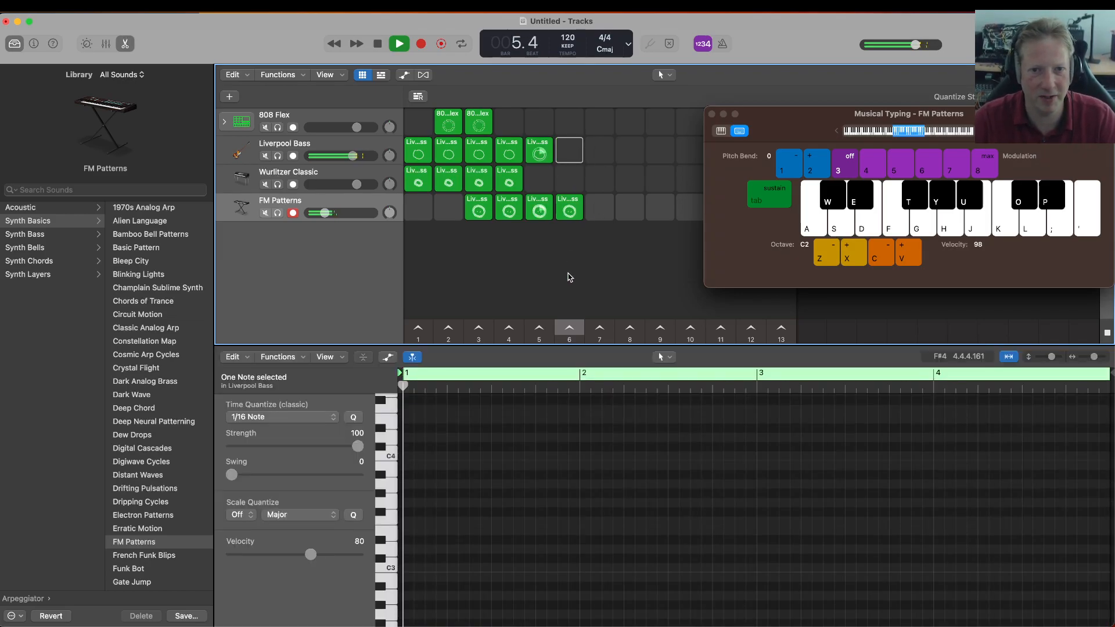
left_click(378, 45)
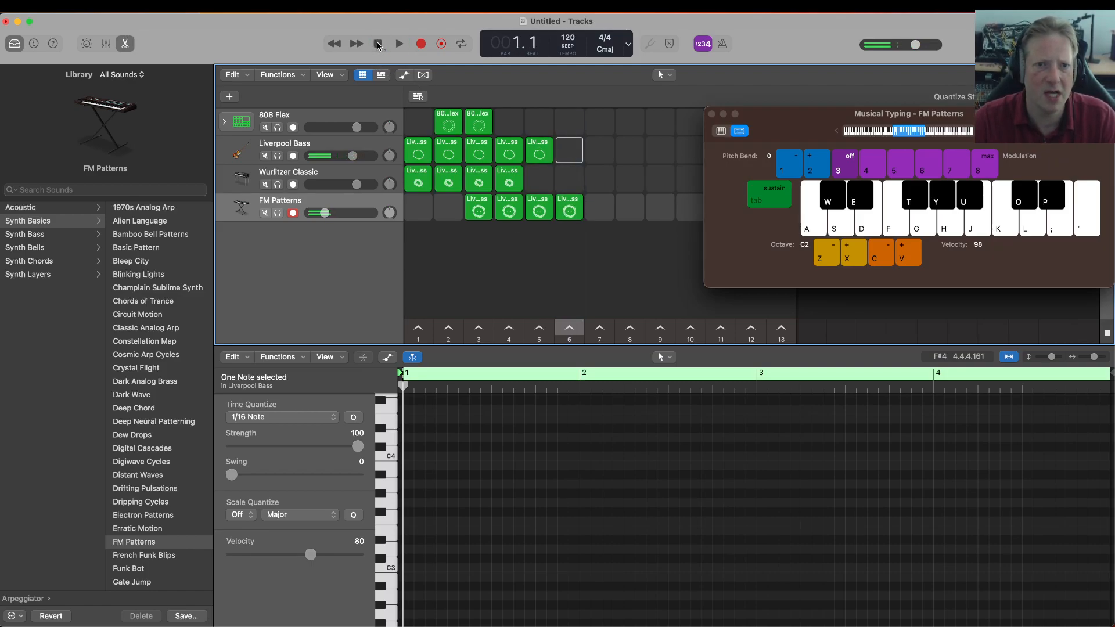